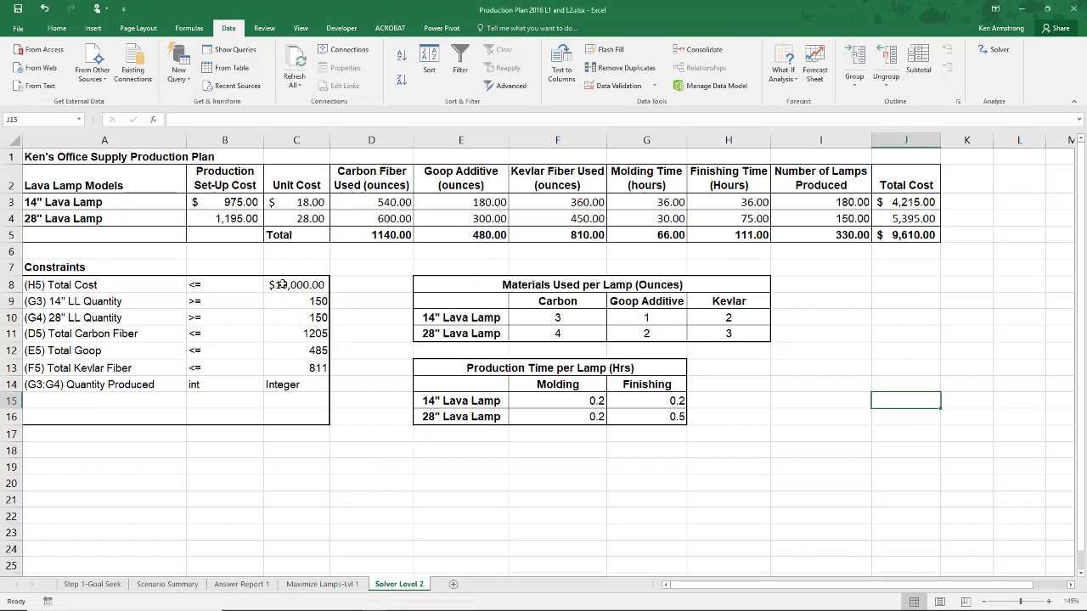
Review the column C limits, copy the Maximize Lamps-Lvl 1 sheet, and return to Solver Level 2.
left_click_drag(275, 288, 295, 386)
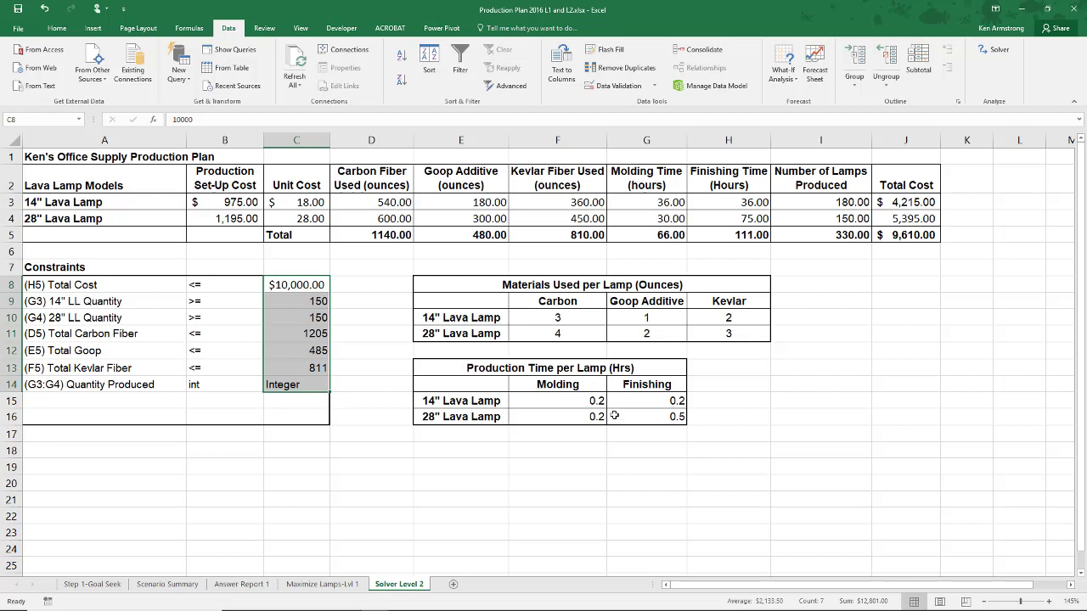
left_click(524, 367)
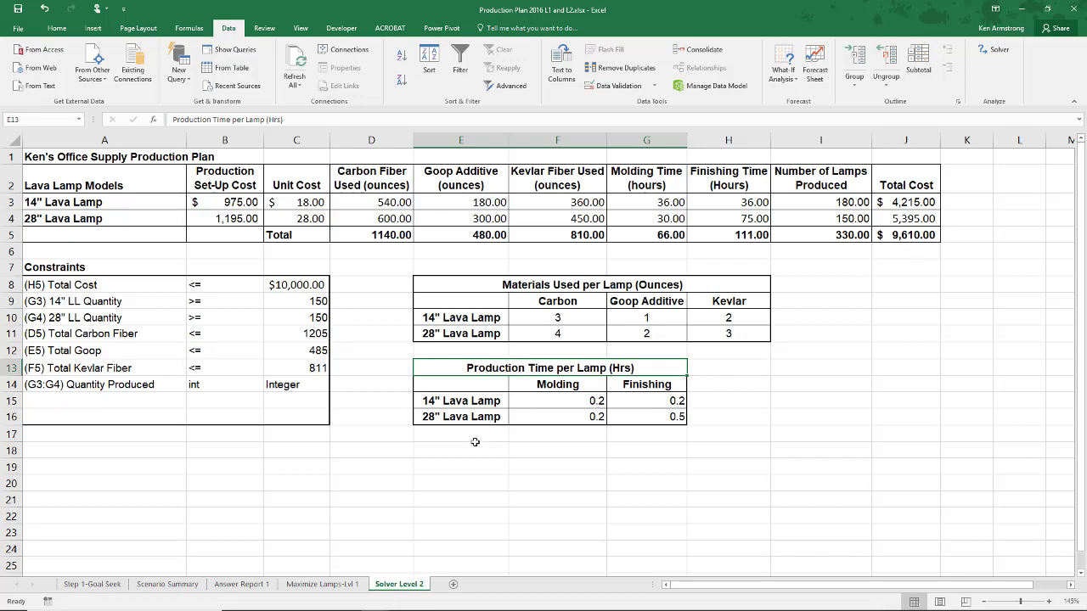
left_click(335, 585)
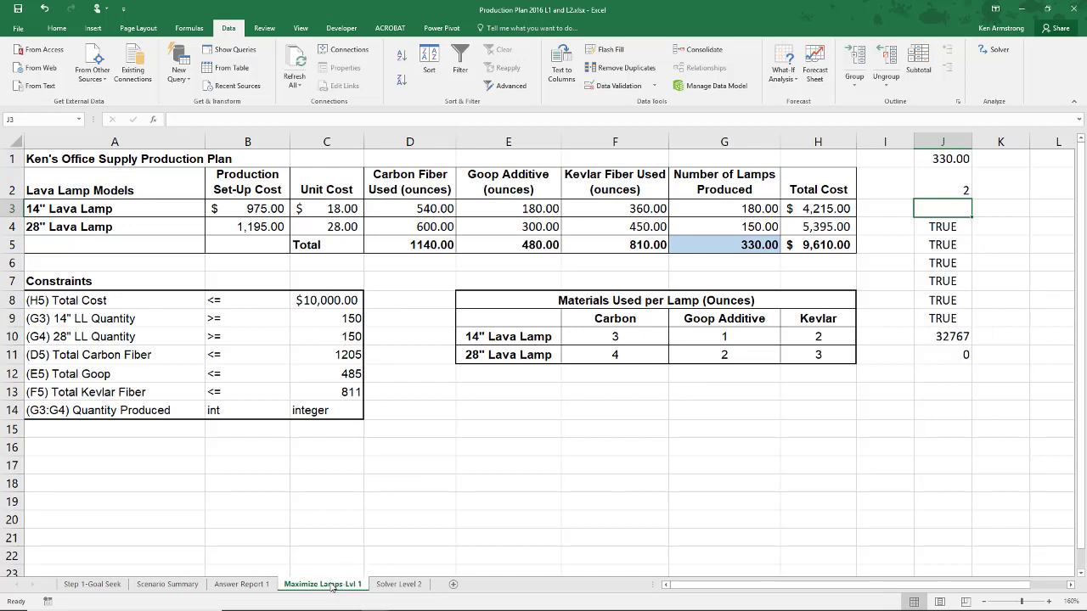
left_click_drag(332, 587, 391, 584)
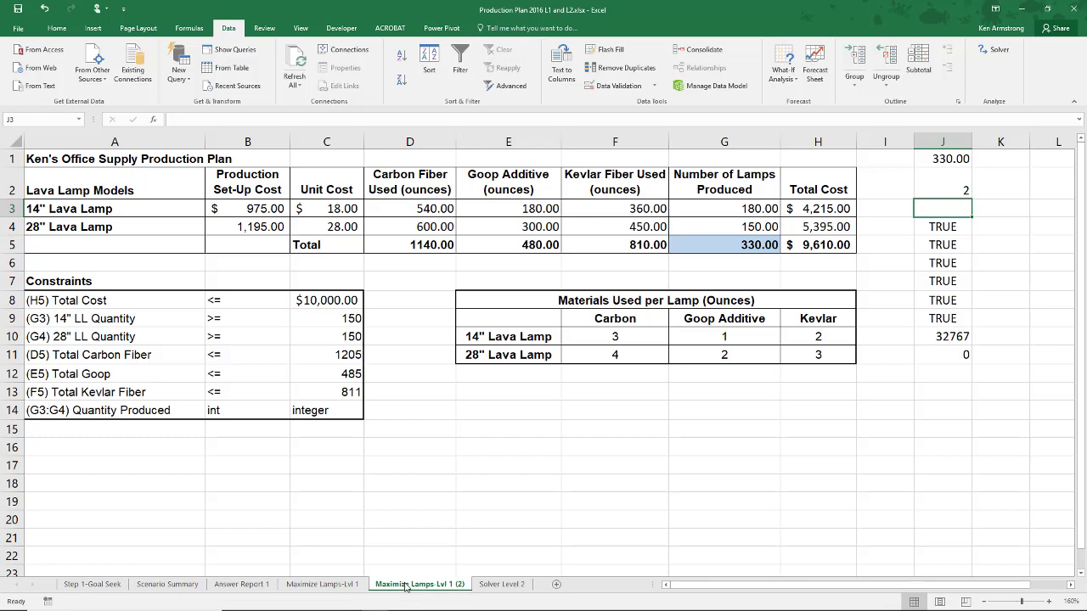
left_click(499, 586)
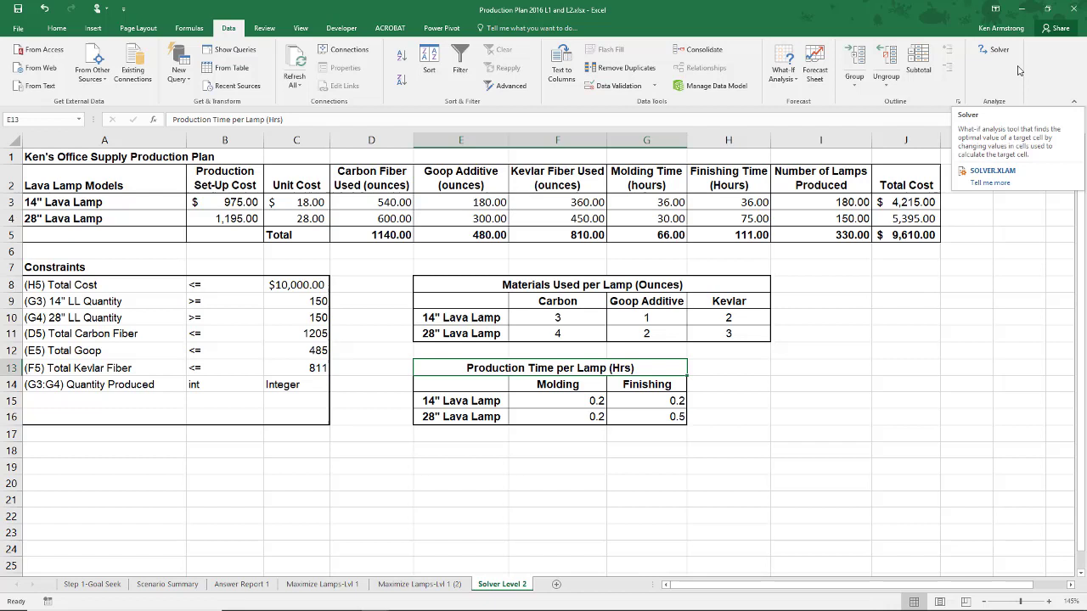
left_click(496, 202)
left_click_drag(643, 185, 710, 232)
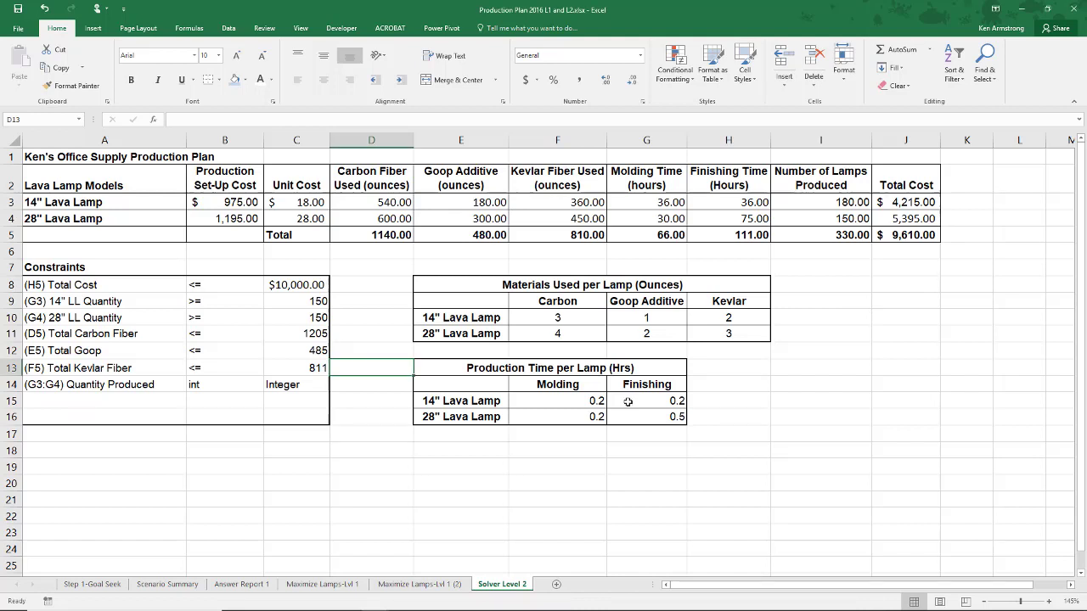
left_click(628, 401)
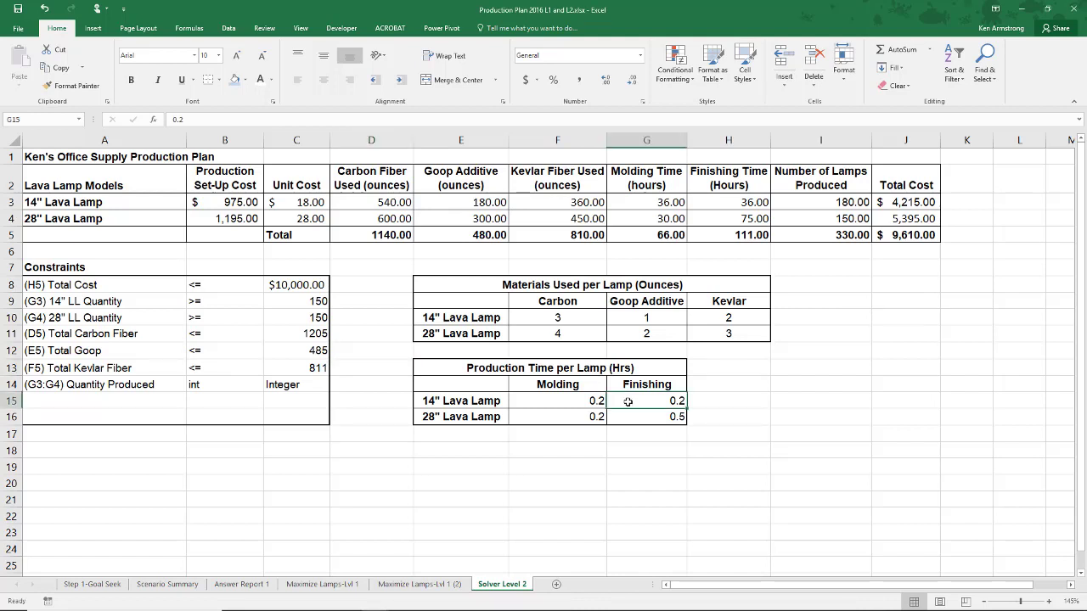
key("Down")
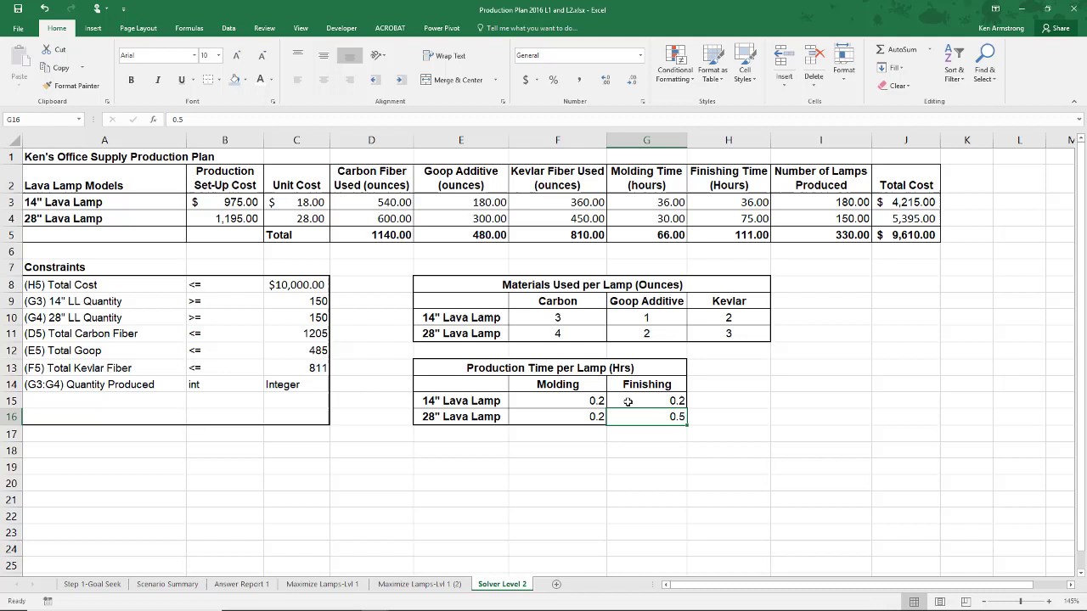
left_click(658, 202)
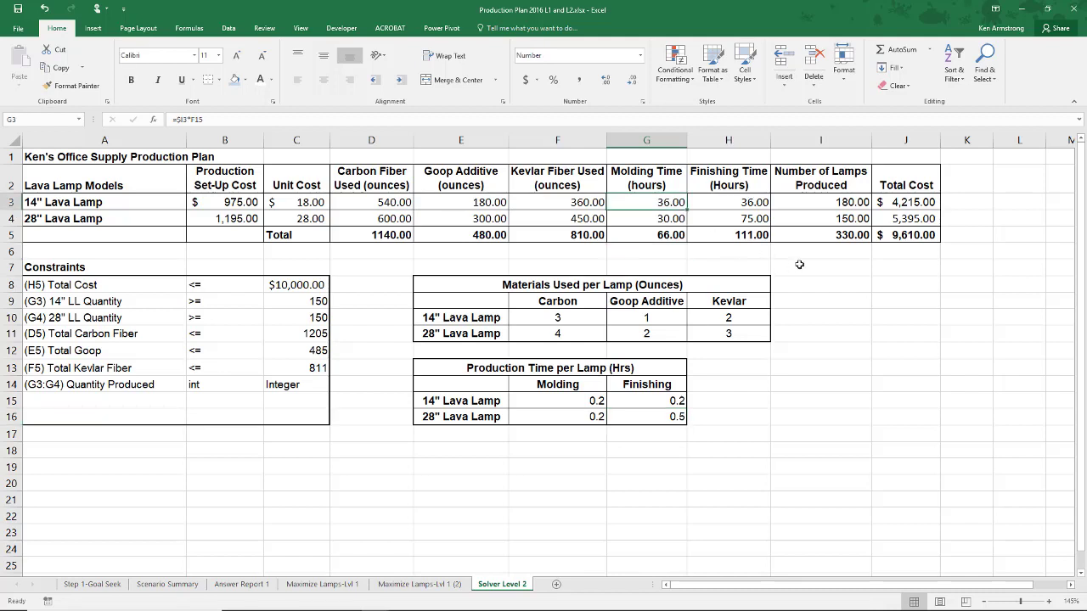
key("Right")
key("Down")
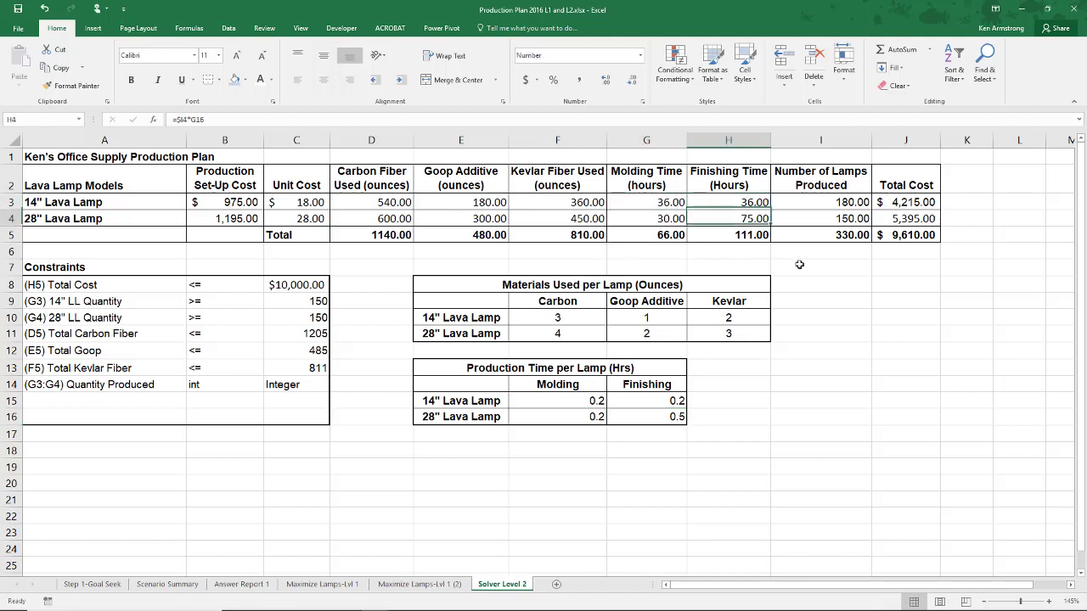
key("Left")
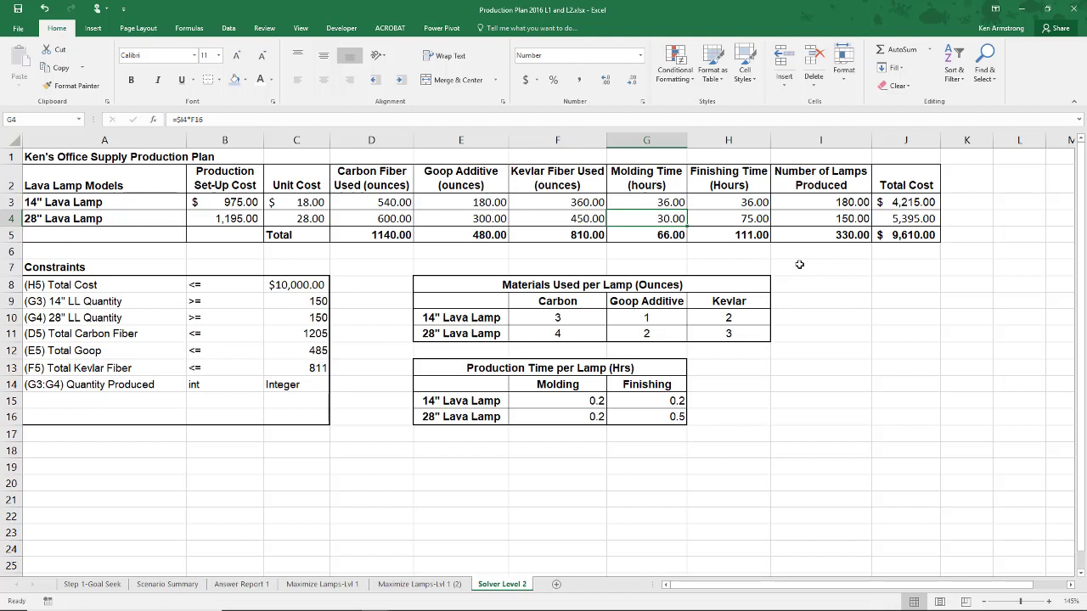
key("Up")
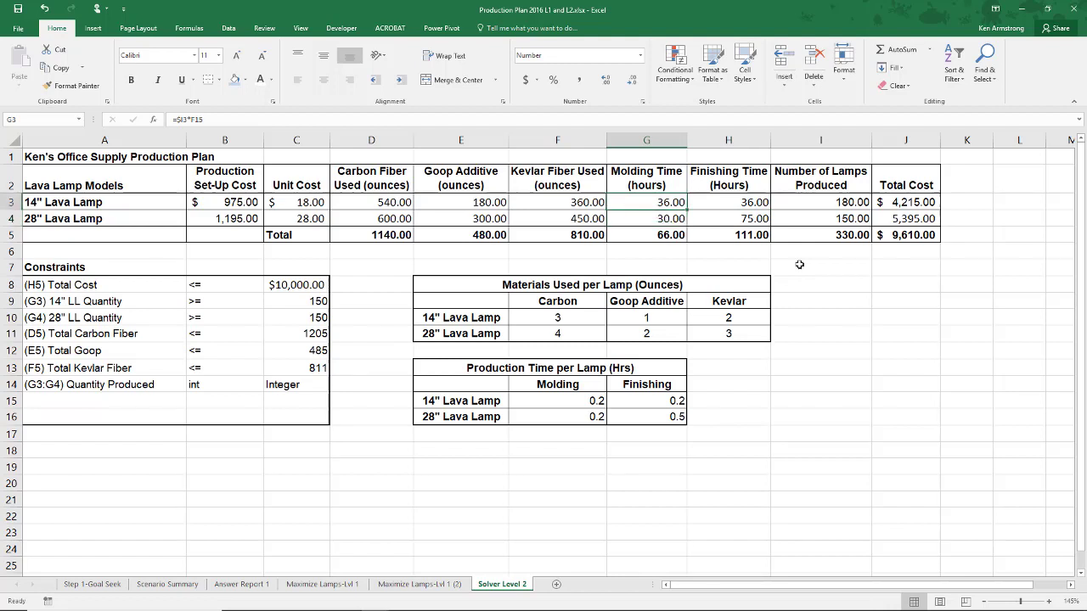
Enter 70 molding hours in G6 and 100 finishing hours in H6, then check lamp quantities.
left_click(652, 254)
type("7")
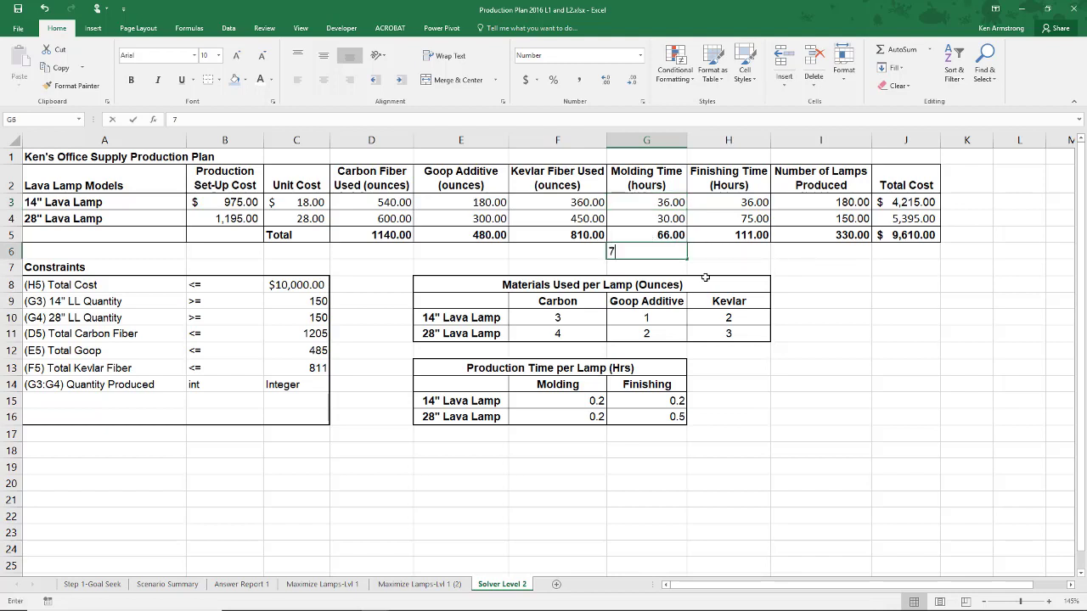
type("0")
key("Tab")
type("1")
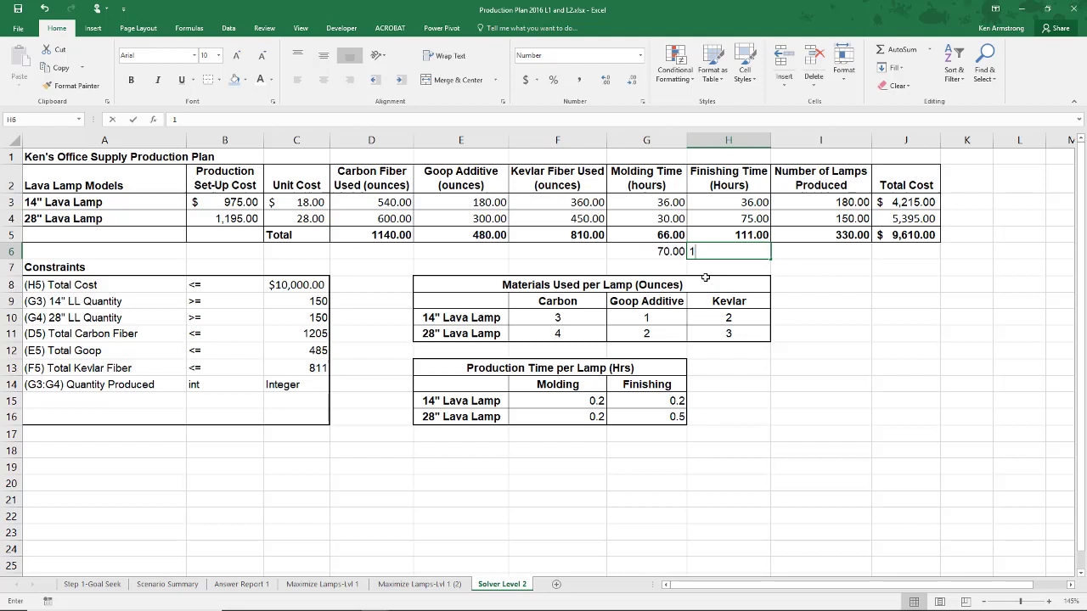
type("00")
key("Tab")
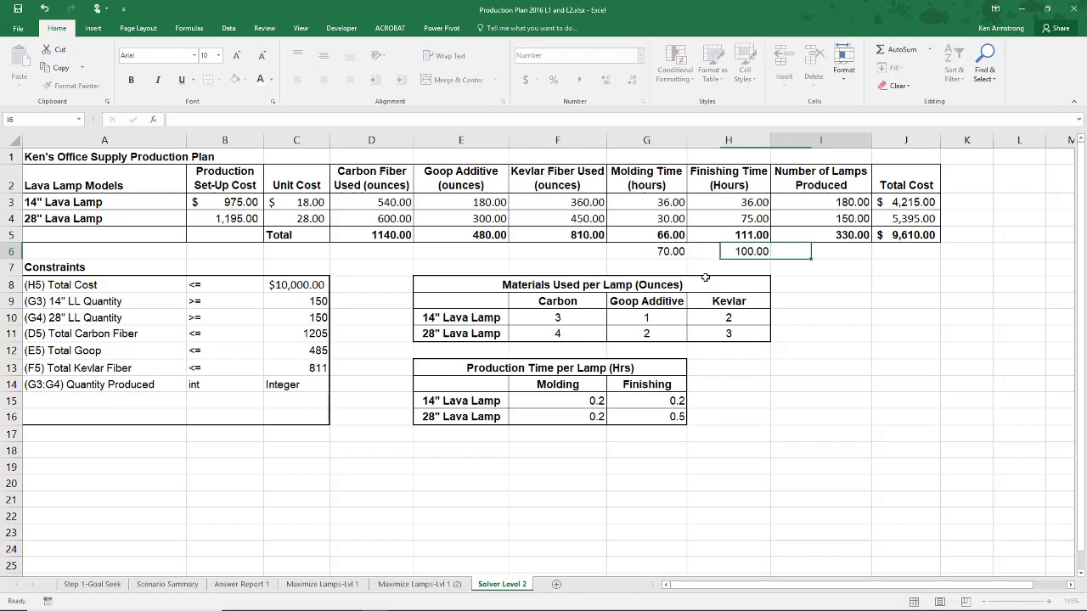
key("Left")
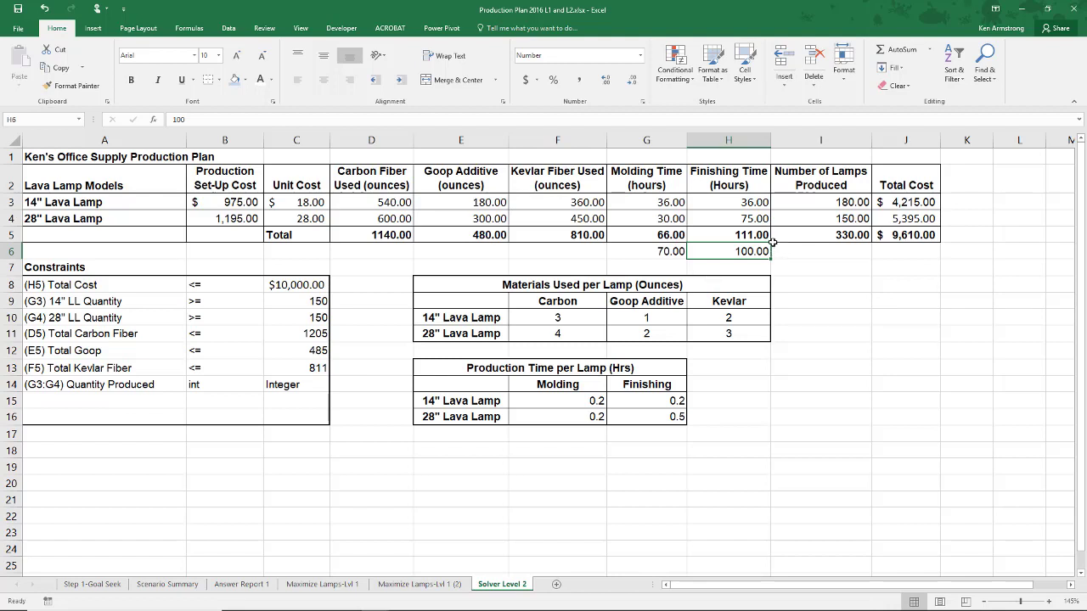
left_click(847, 202)
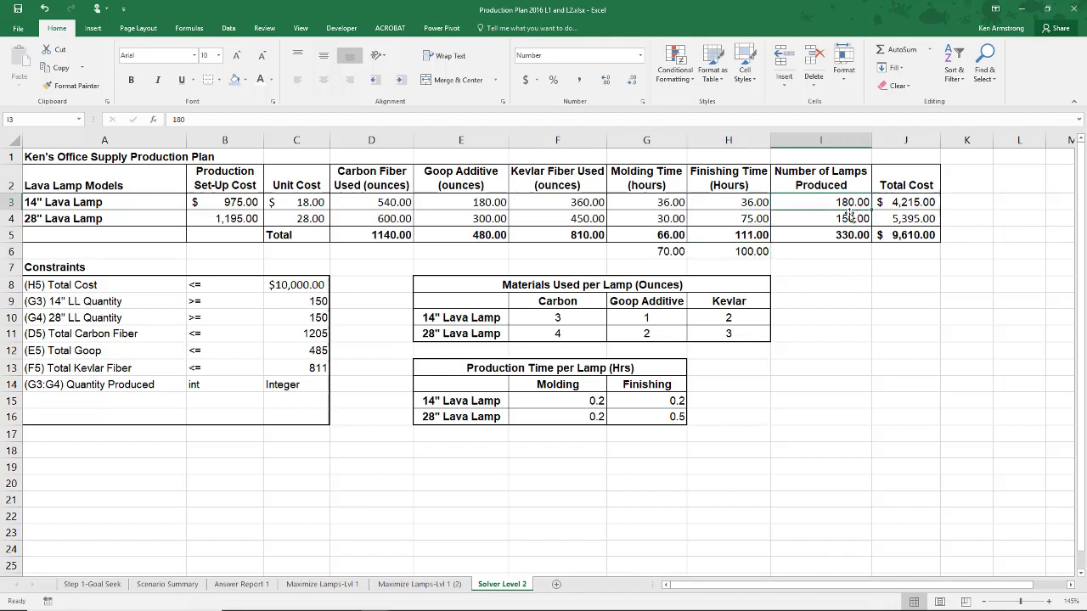
left_click(846, 219)
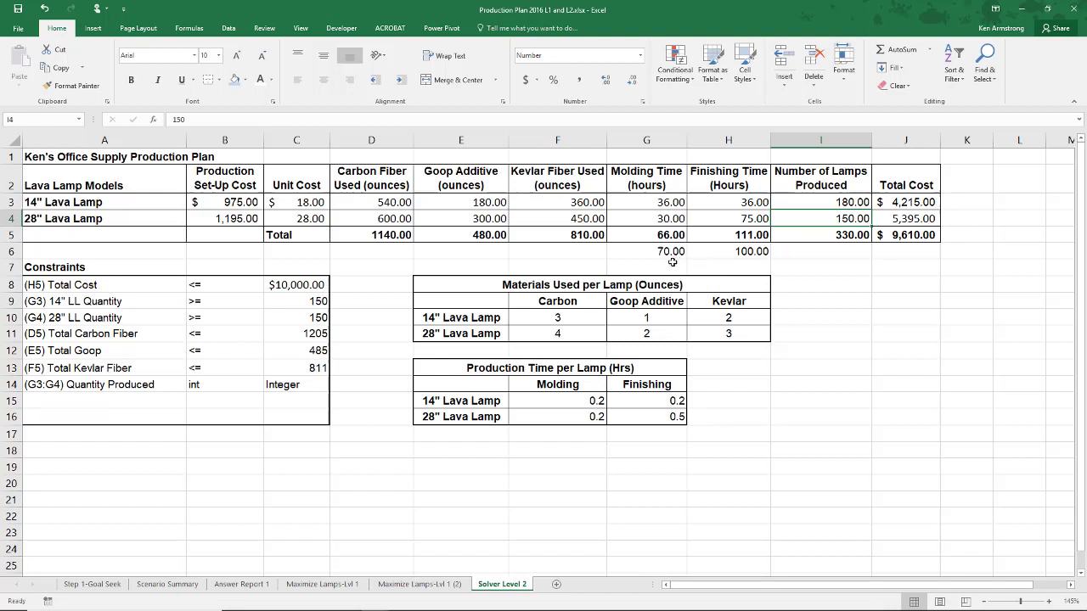
Enter =G6-G5 in G7 and fill it right to H7 for remaining hours.
left_click(671, 264)
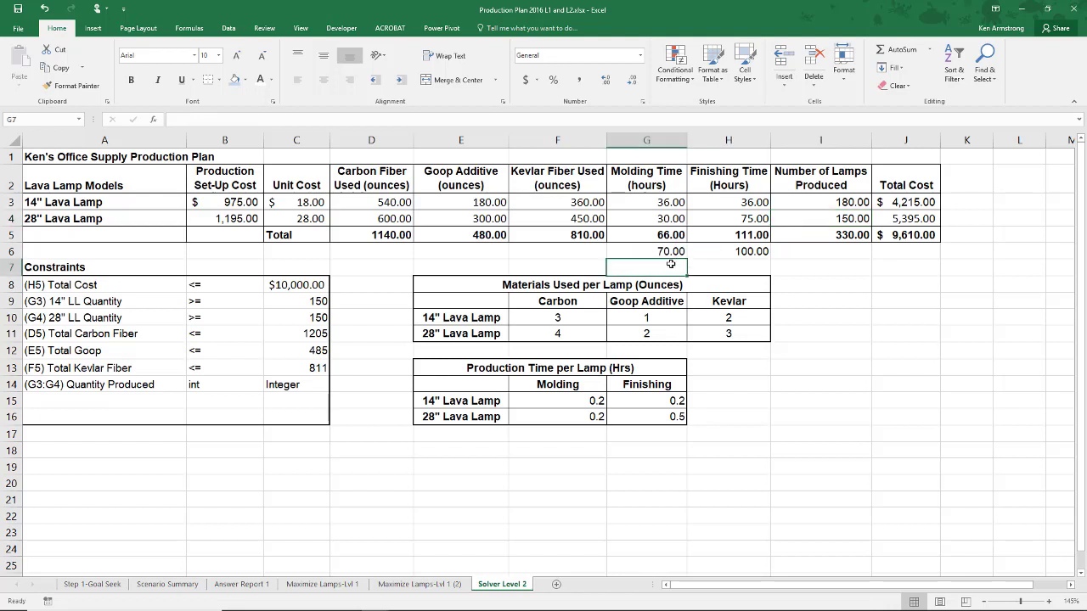
type("=")
key("Up")
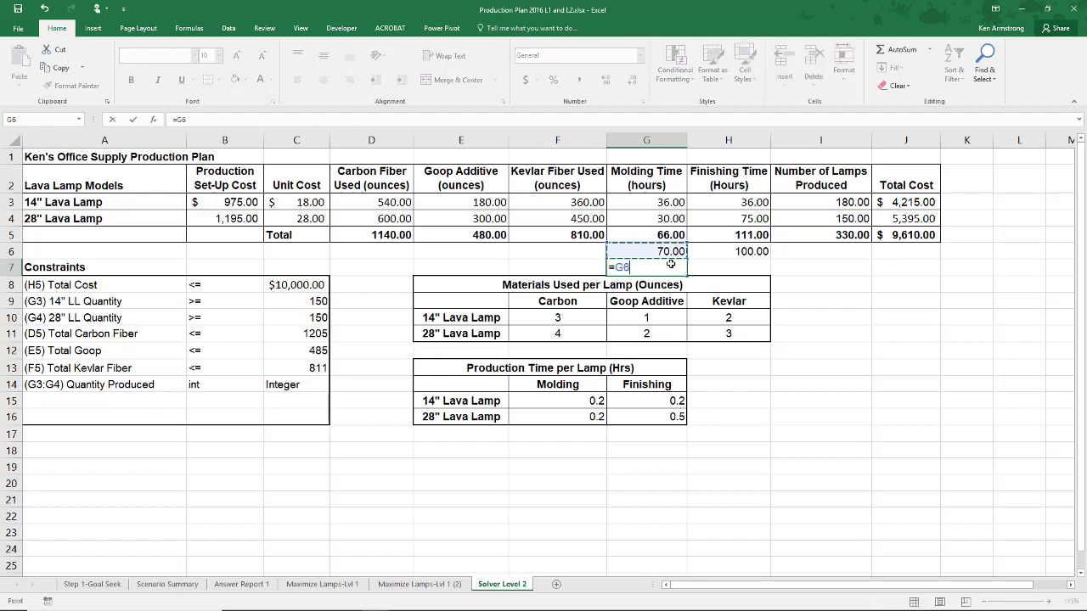
type("-")
key("Up")
key("Up")
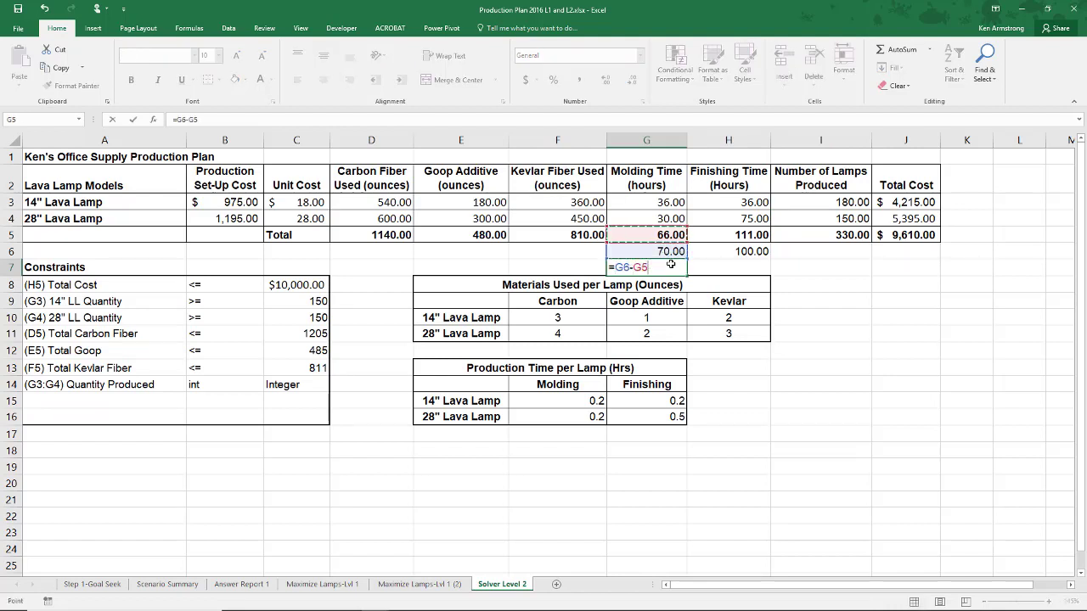
key("Return")
left_click(670, 266)
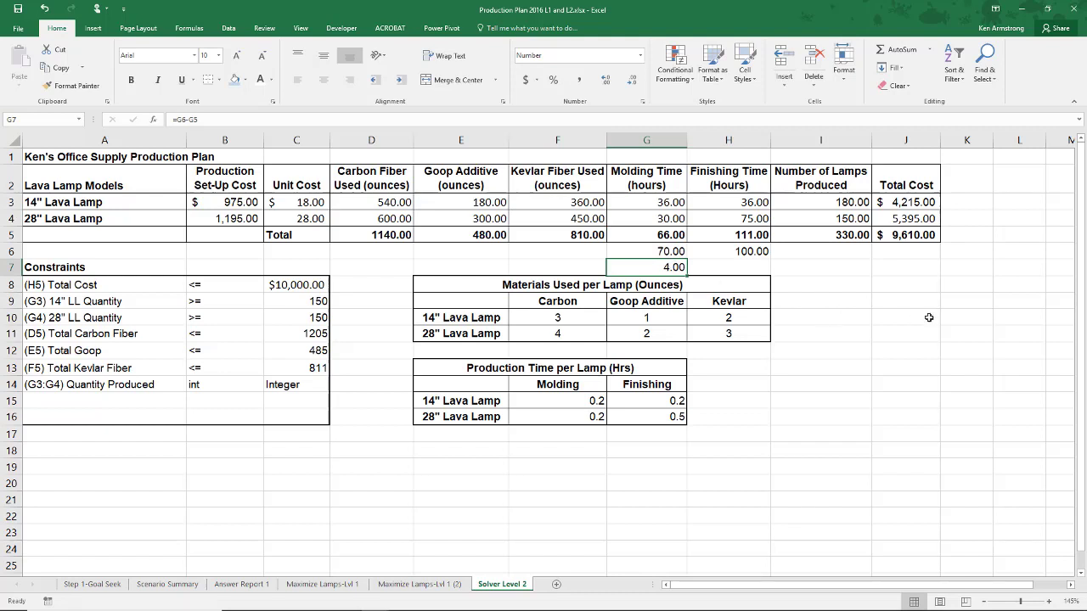
key("shift+Right")
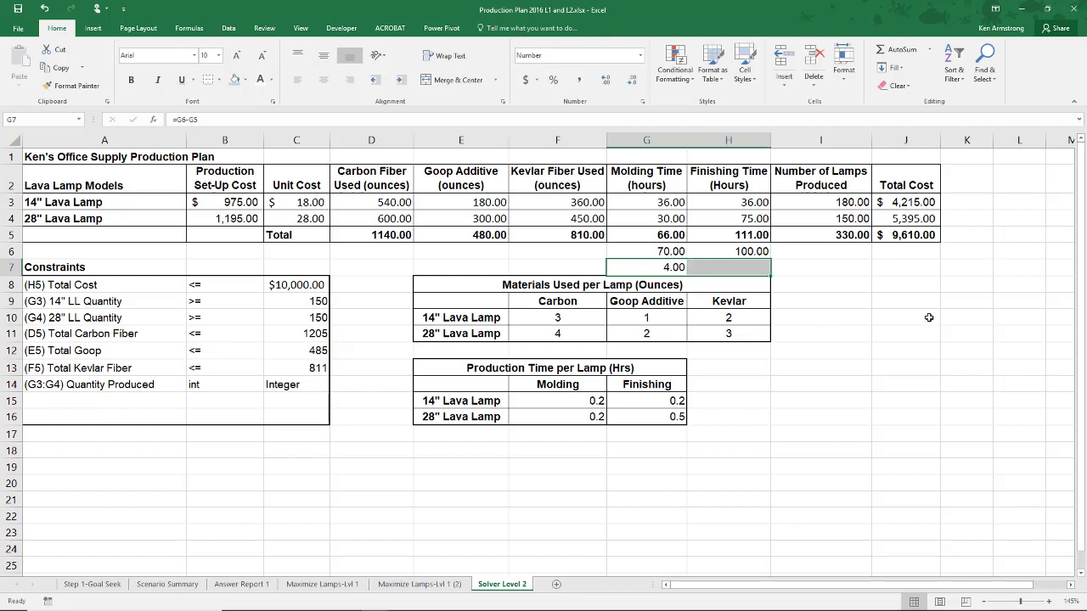
key("ctrl+r")
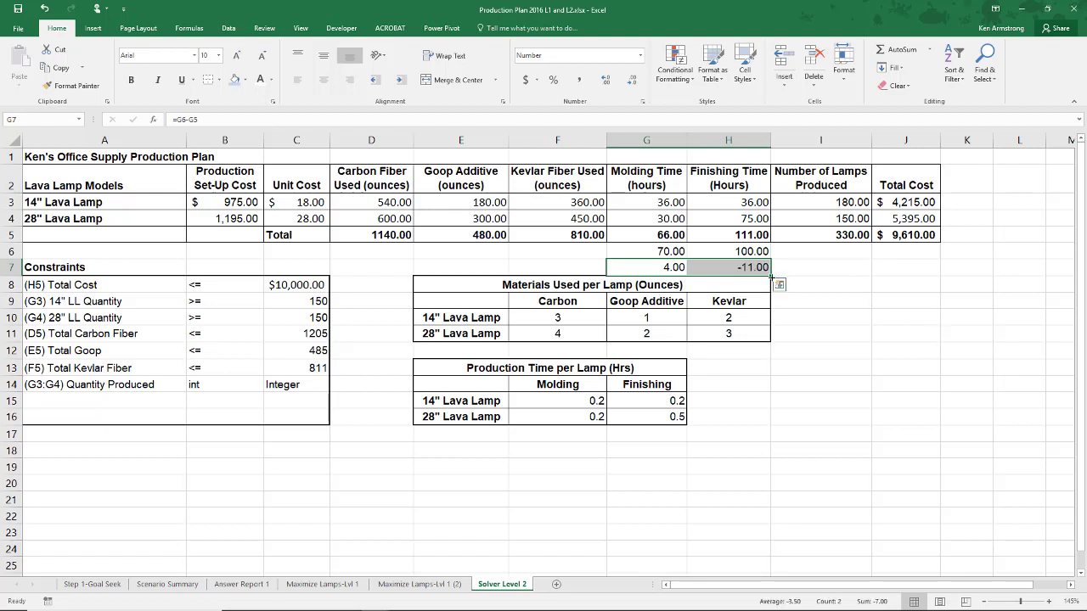
Shade the -11.00 finishing shortfall in H7 red.
left_click(747, 265)
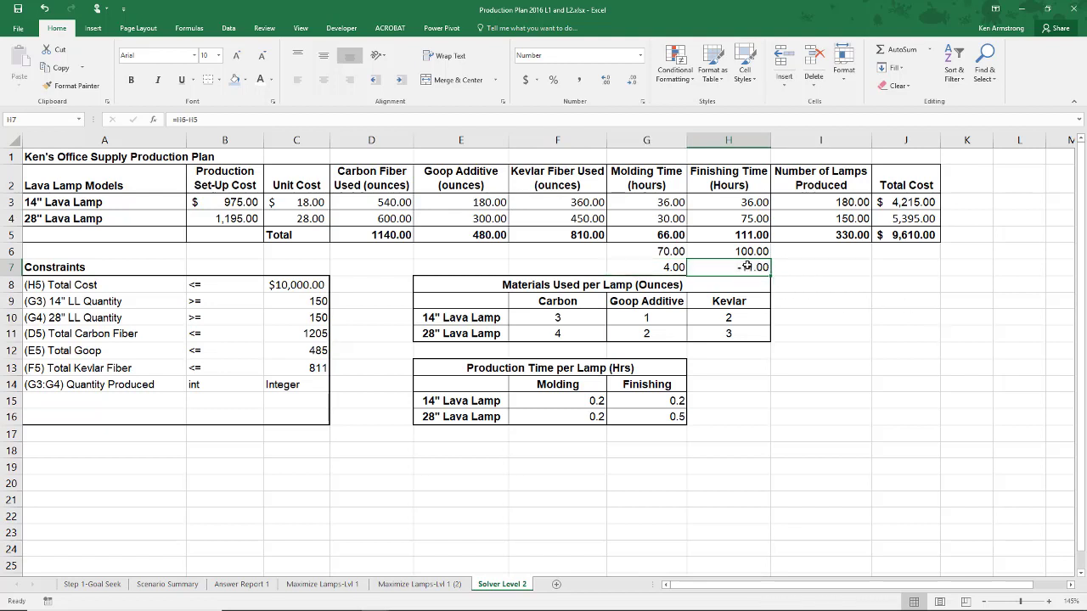
left_click(246, 79)
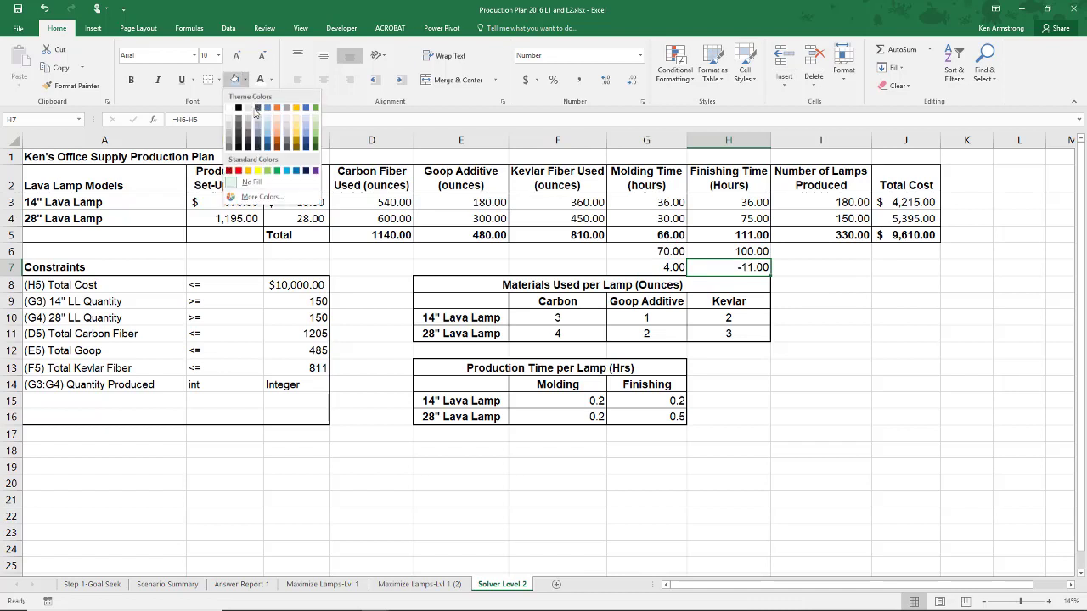
left_click(244, 171)
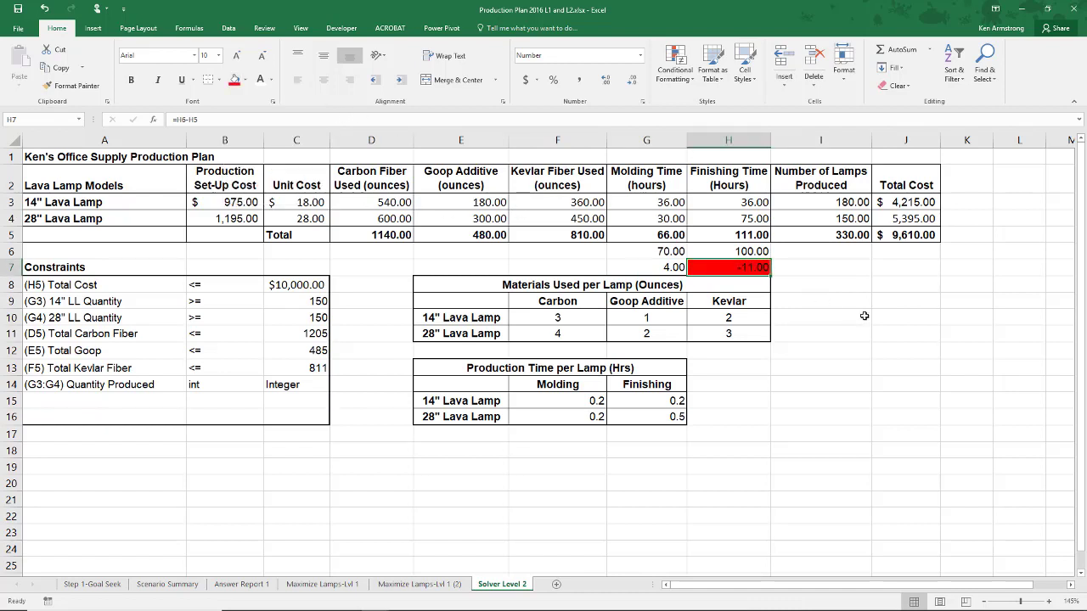
Make the H7 text white, paste the G5<=70 and H5<=100 rows at row 15, and recolour them.
left_click(259, 79)
left_click(166, 399)
key("ctrl+v")
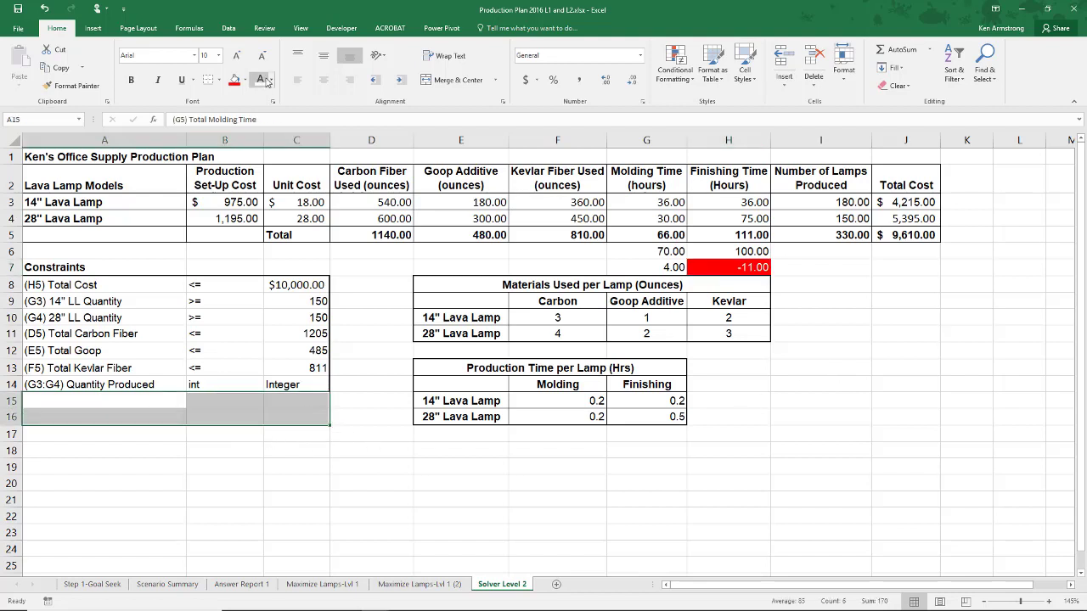
left_click(271, 80)
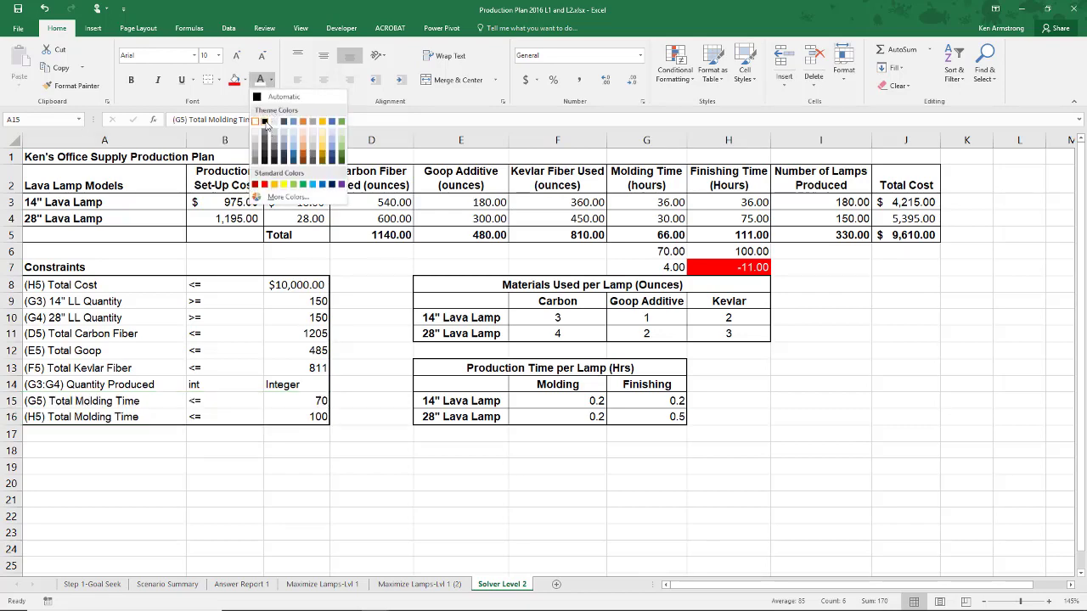
left_click(266, 132)
left_click(346, 478)
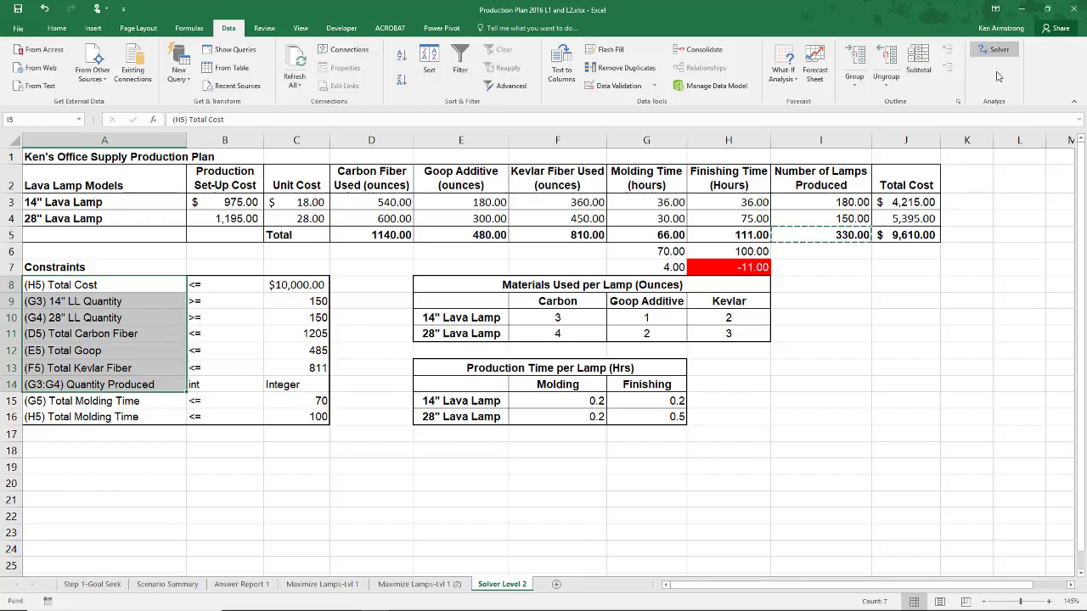
Add Solver constraints $G$5 <= $C$15 and $H$5 <= $C$16.
left_click(999, 52)
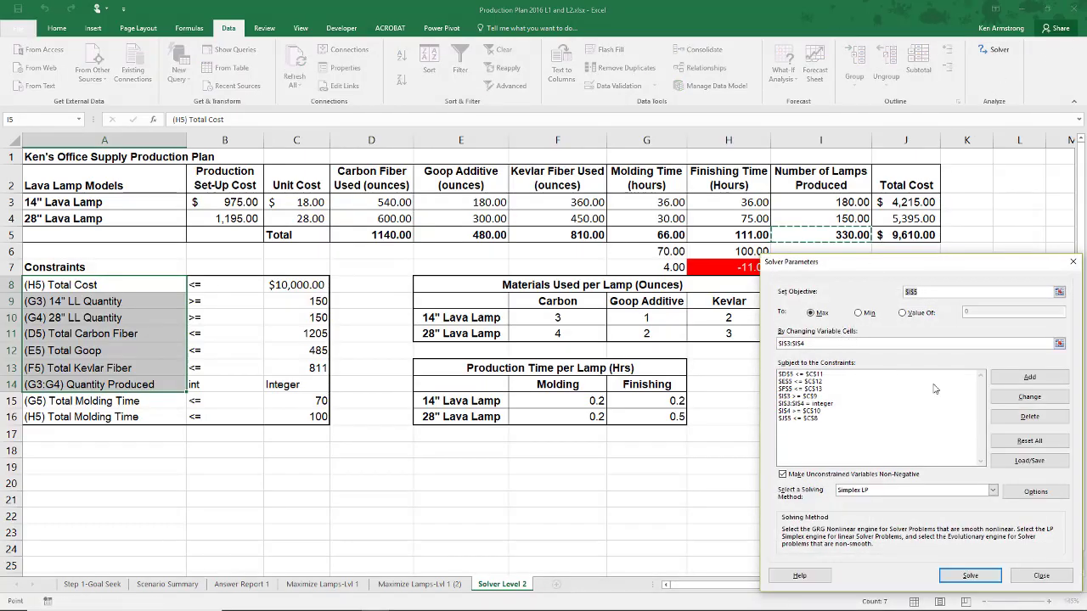
left_click(1013, 382)
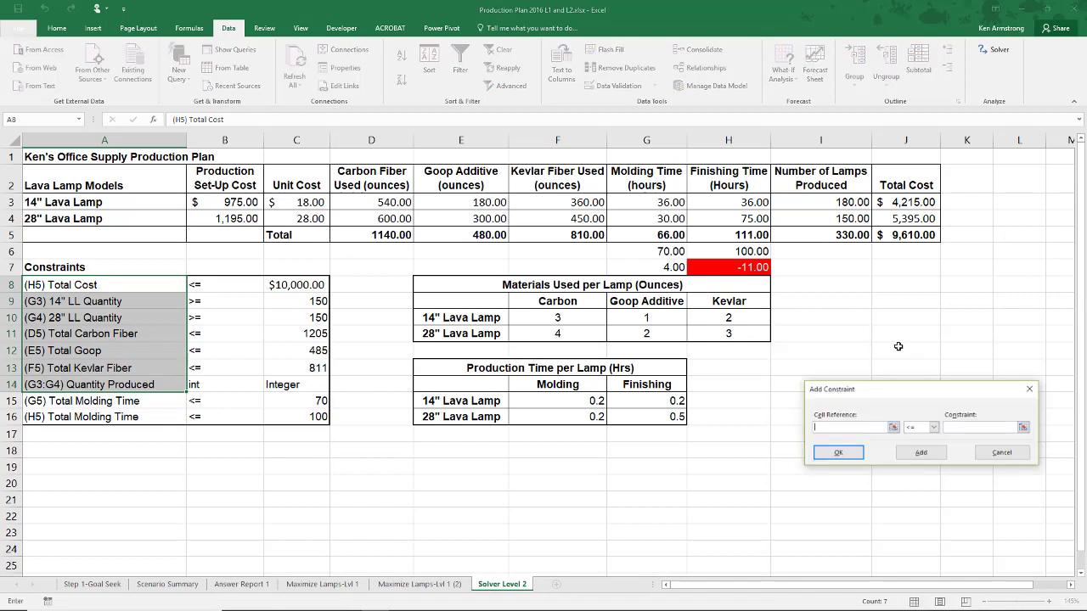
left_click(637, 238)
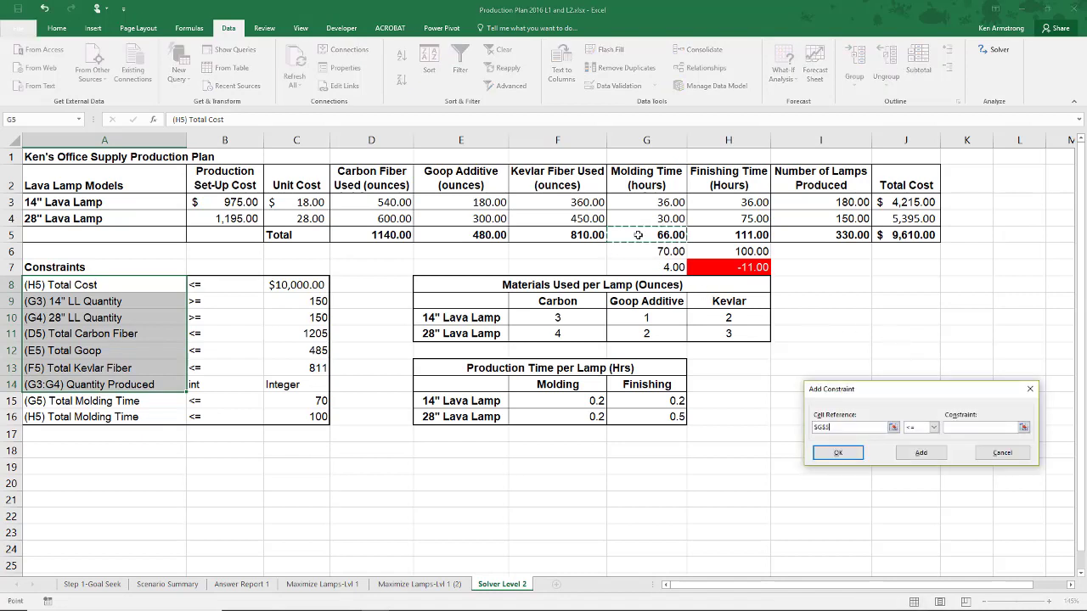
left_click(947, 427)
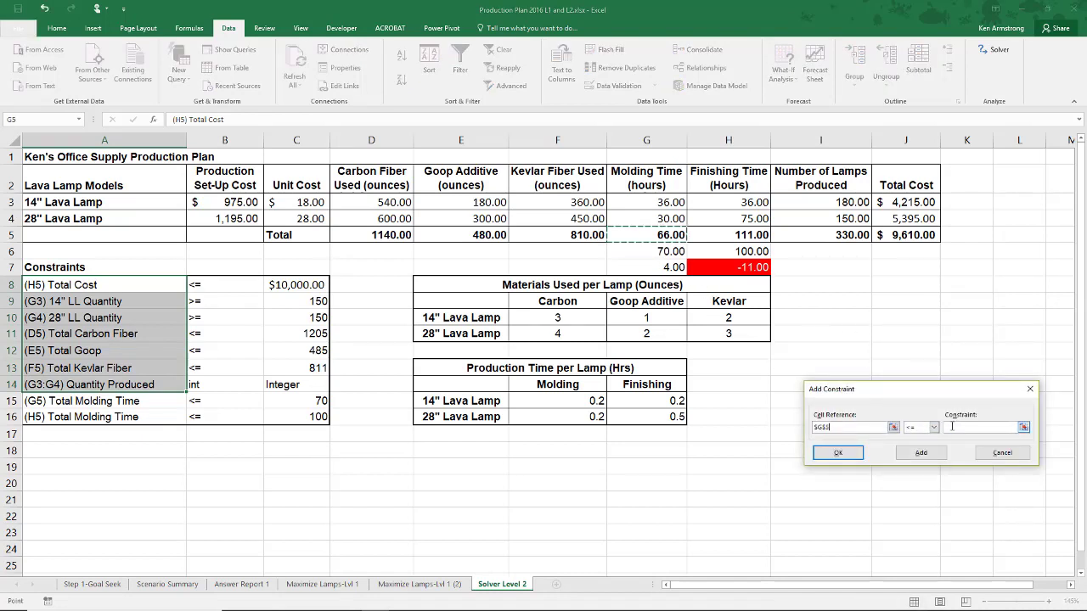
left_click(303, 401)
left_click(924, 453)
left_click(742, 233)
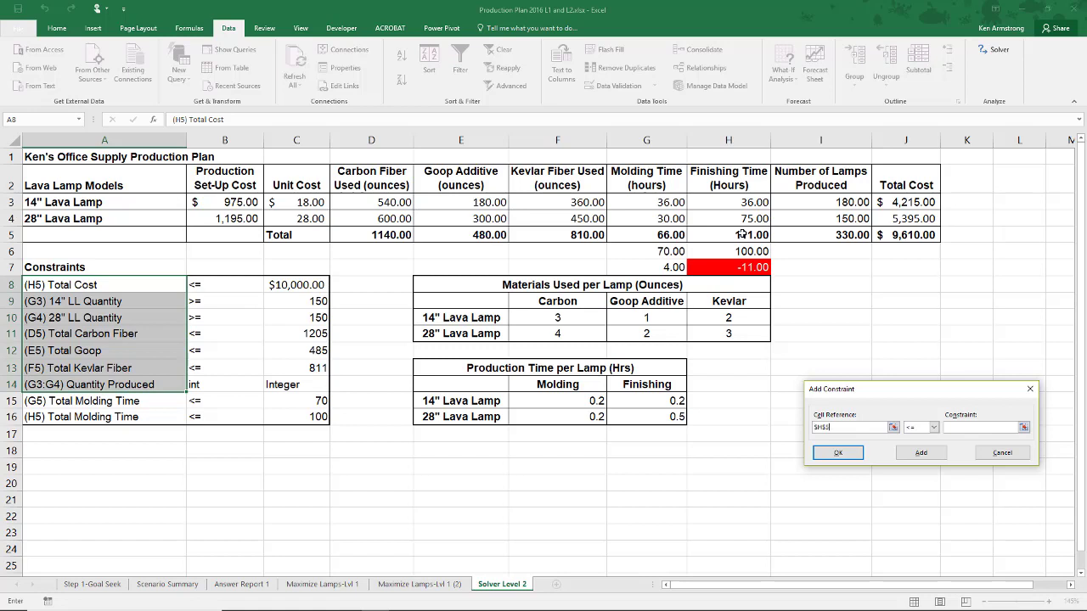
left_click(964, 427)
left_click(308, 414)
left_click(838, 452)
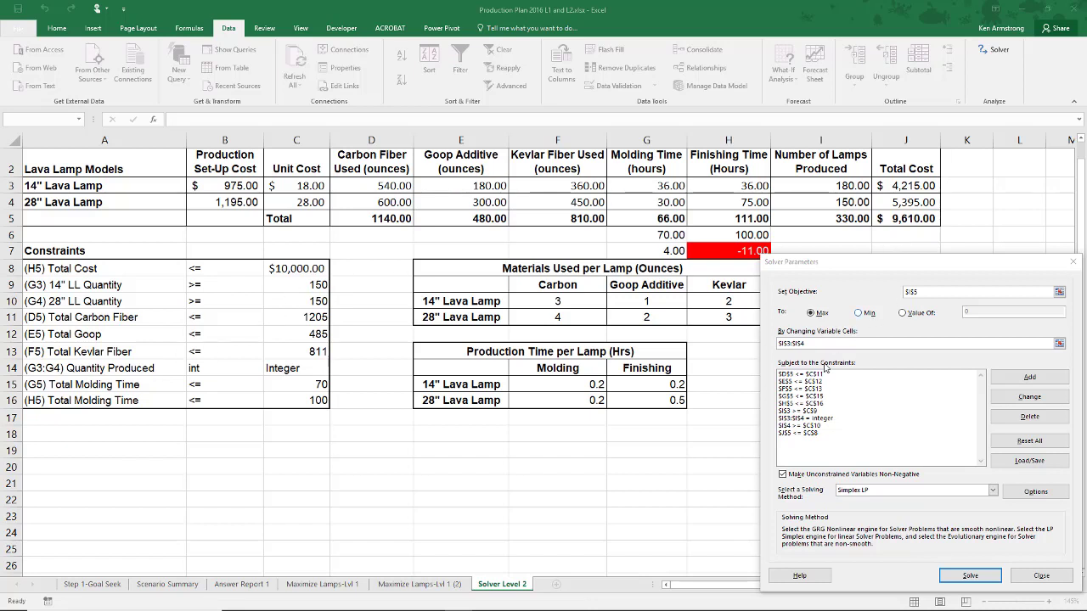
left_click(794, 433)
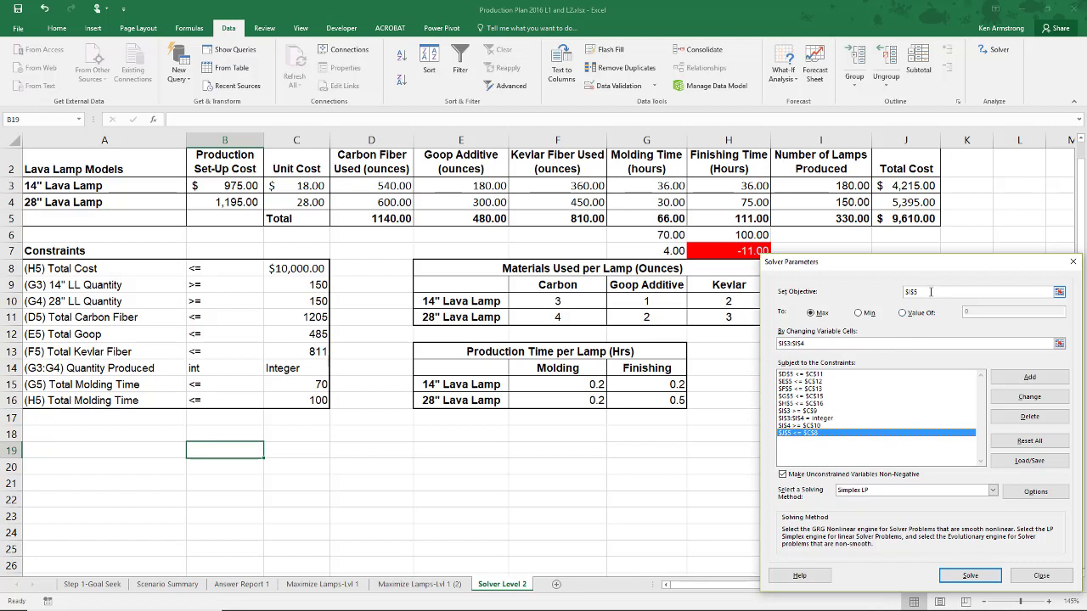
left_click(931, 293)
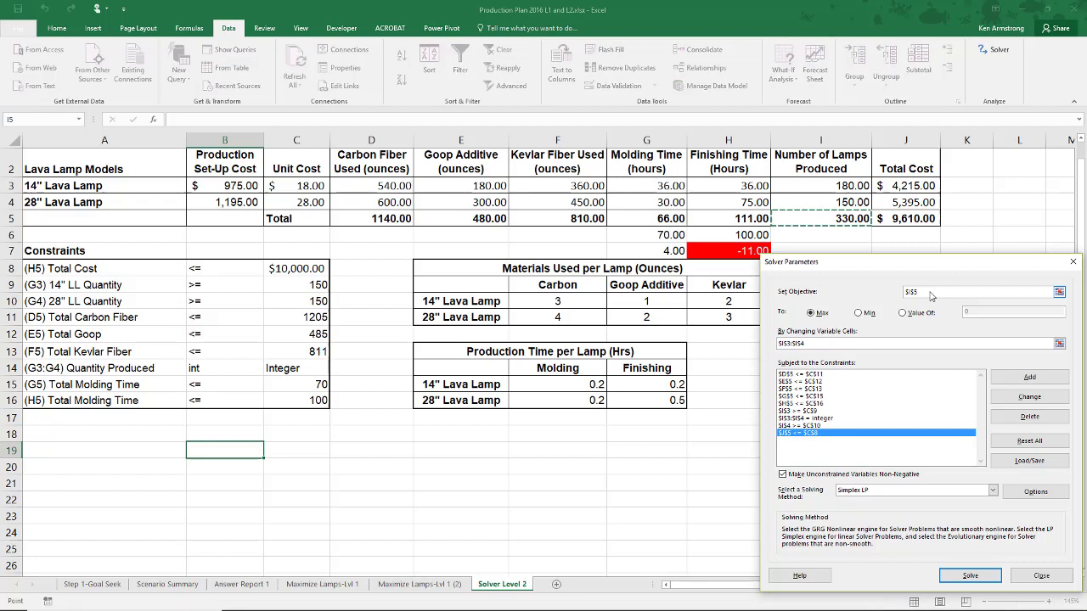
left_click(841, 345)
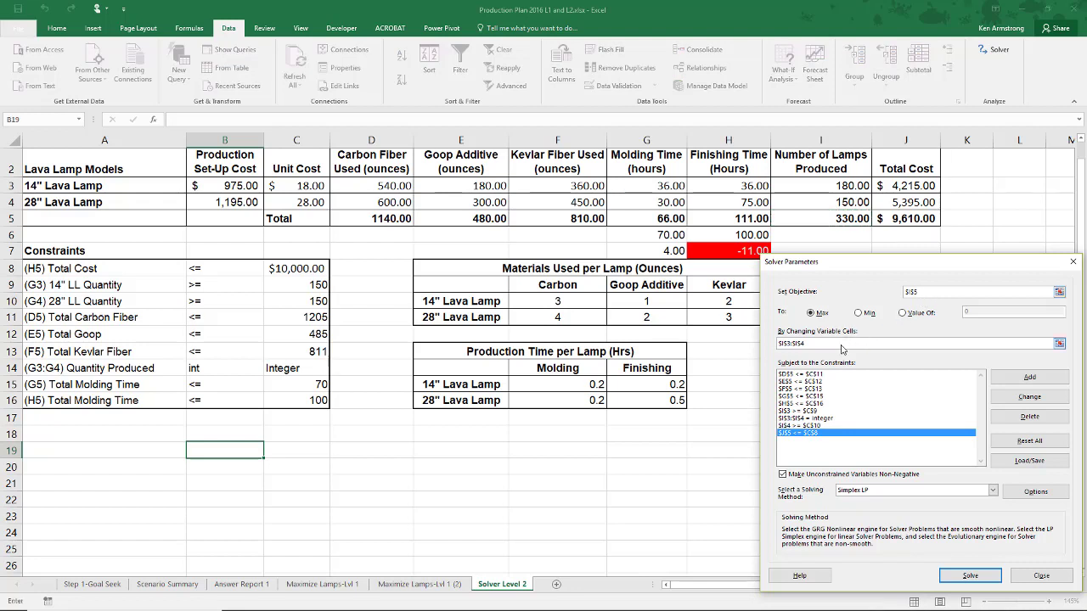
left_click(828, 403)
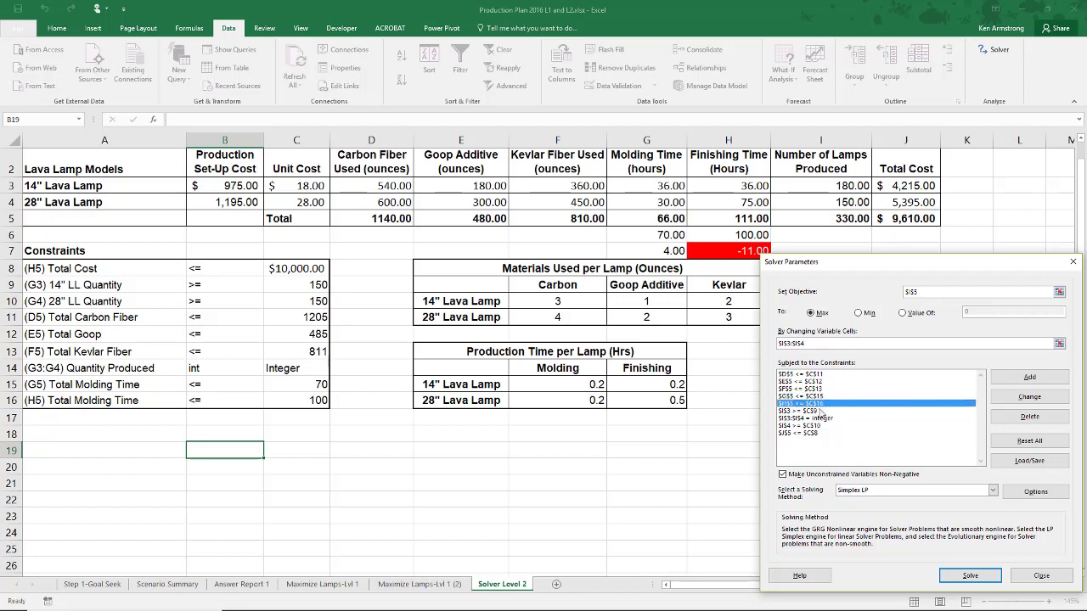
left_click(820, 412)
left_click(817, 418)
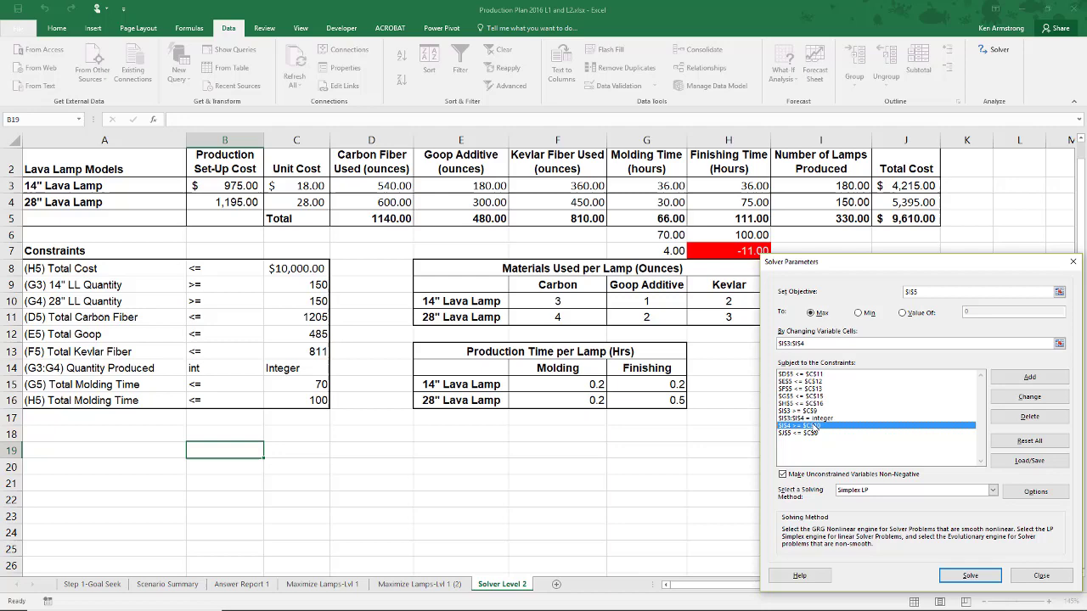
left_click(814, 433)
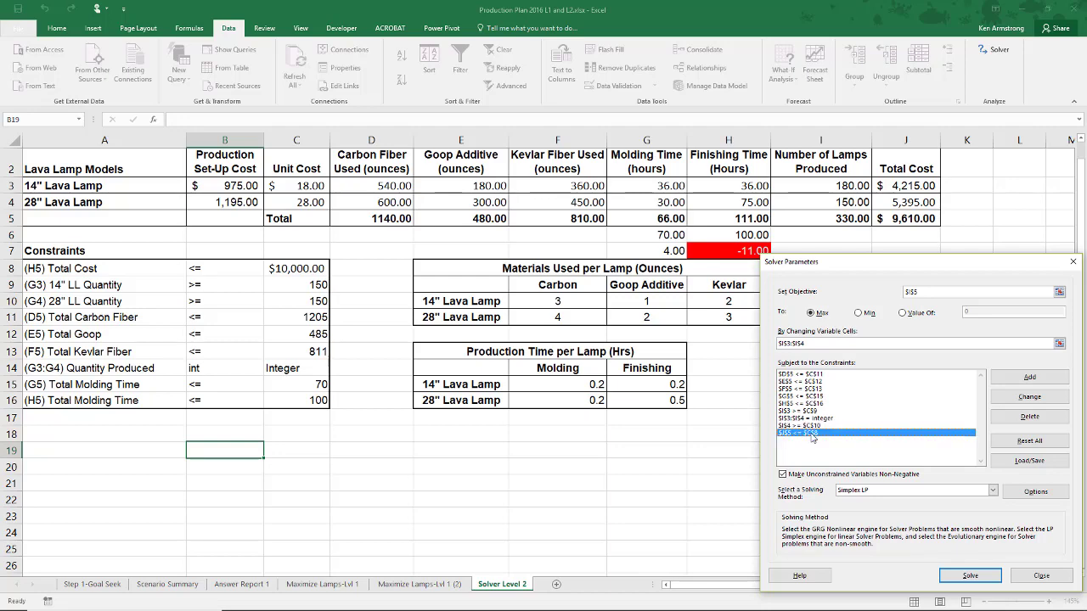
Close Solver and paste the corrected labels from A17:A26 over the constraint labels at A8.
left_click(1041, 579)
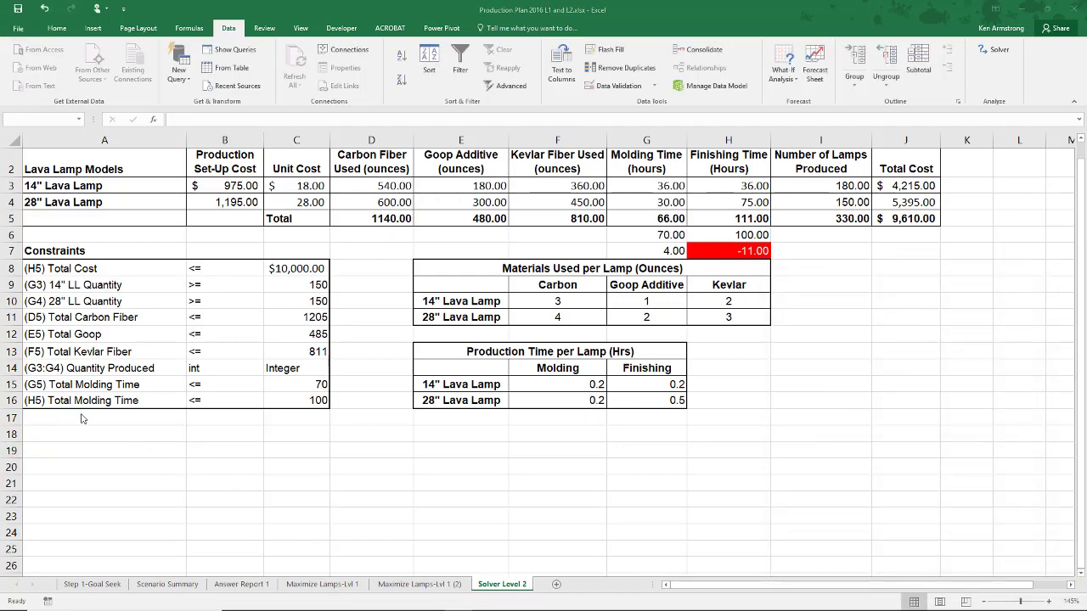
left_click(84, 418)
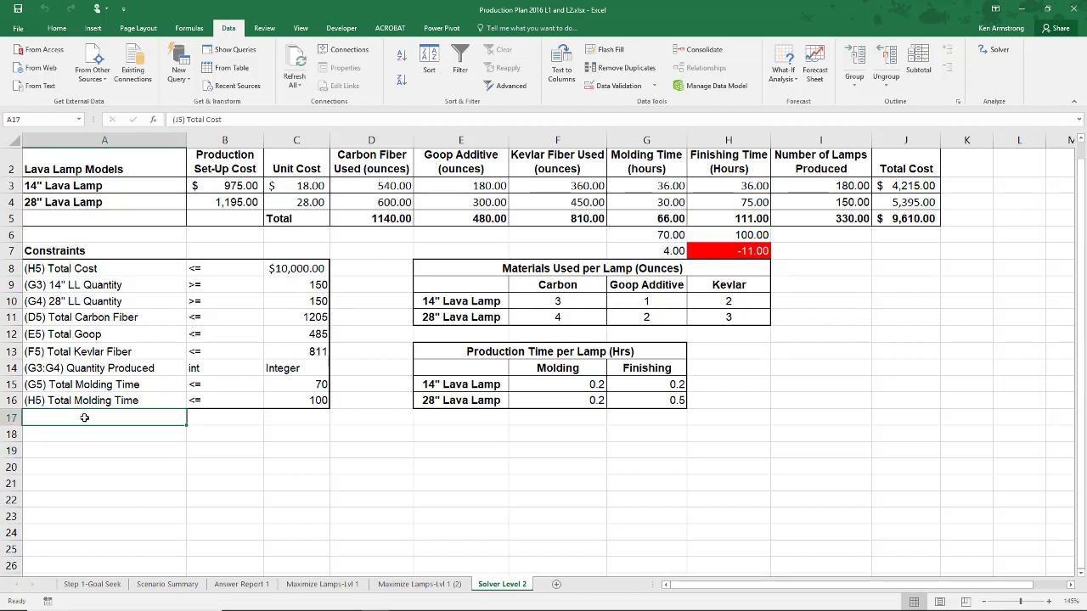
key("shift+Down")
key("shift+Down")
key("shift+Down")
key("shift+Down")
key("shift+Down")
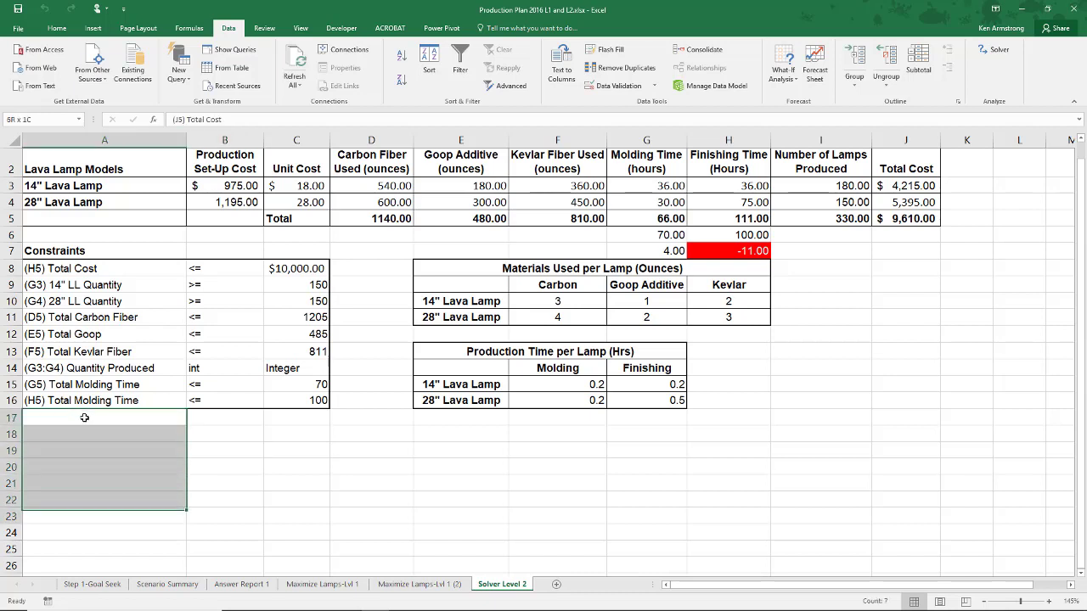
key("shift+Down")
key("shift+Down")
key("shift+Down")
key("shift+Down")
key("ctrl+c")
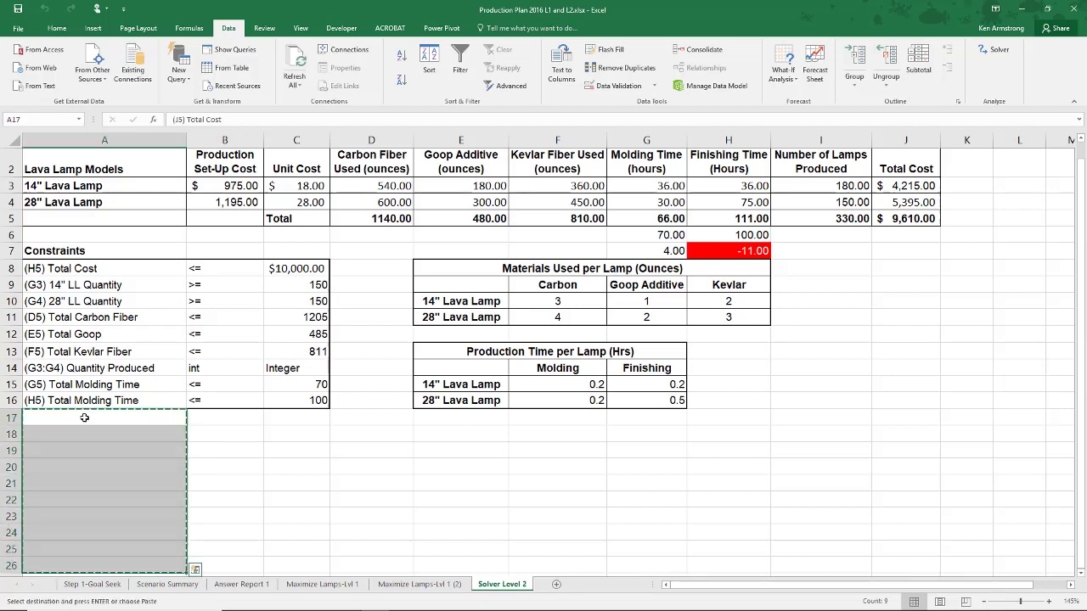
left_click(94, 269)
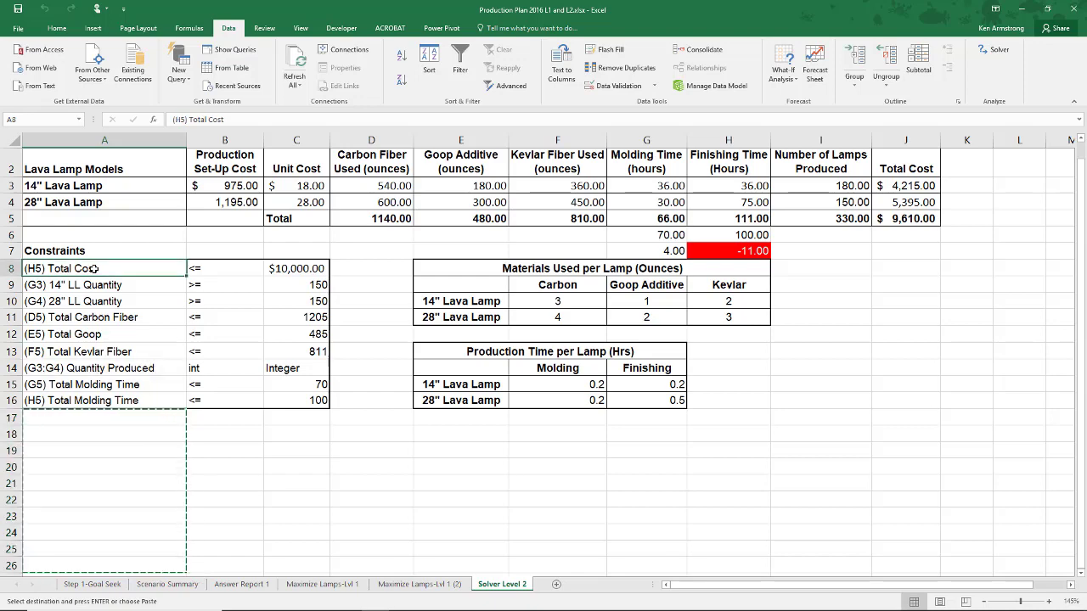
key("ctrl+alt+v")
key("Return")
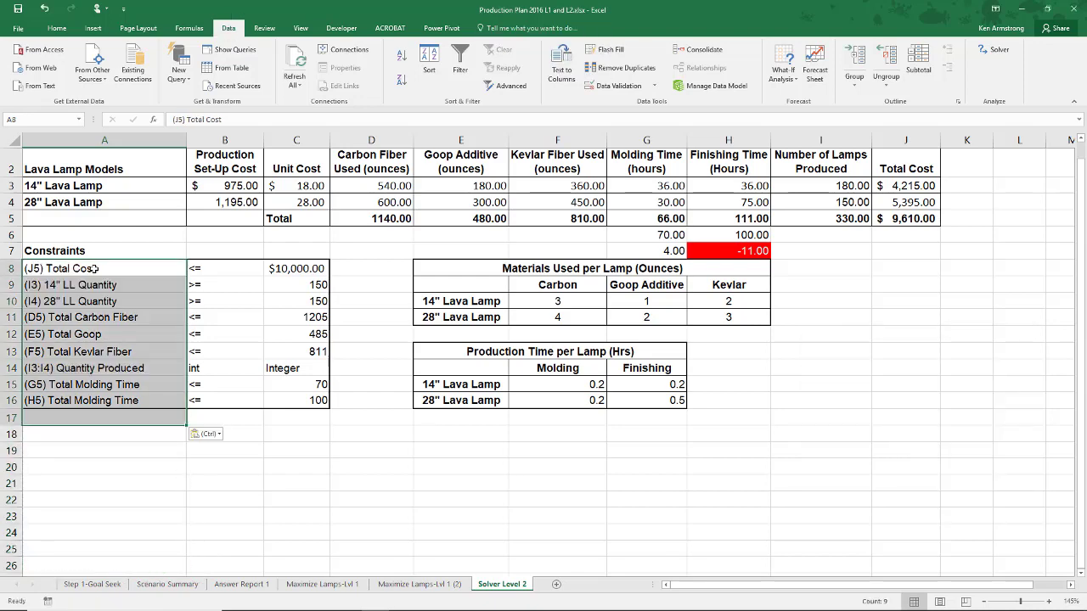
left_click(150, 372)
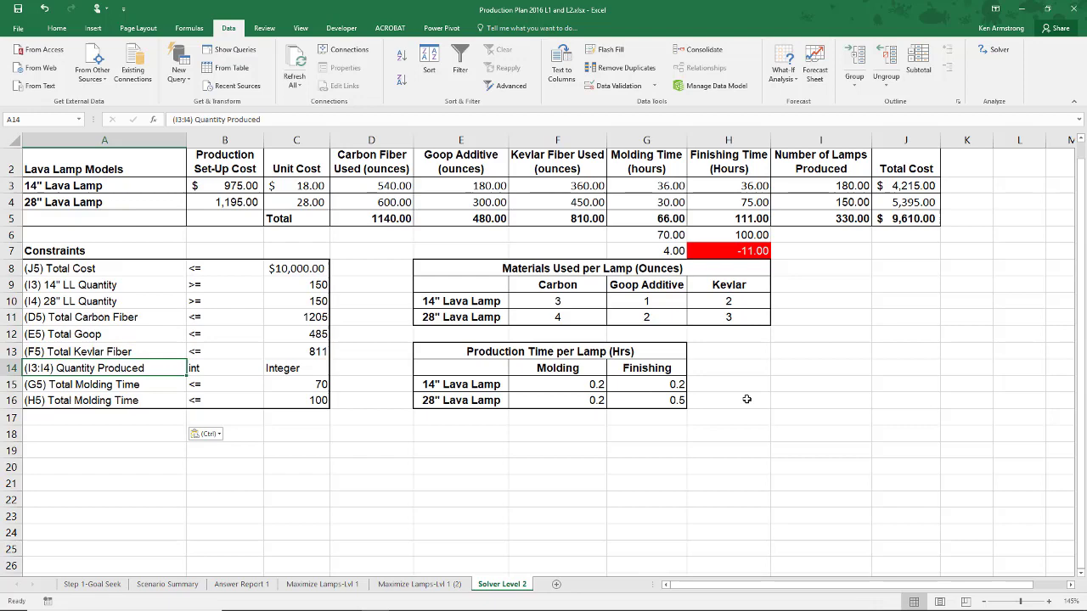
left_click(996, 51)
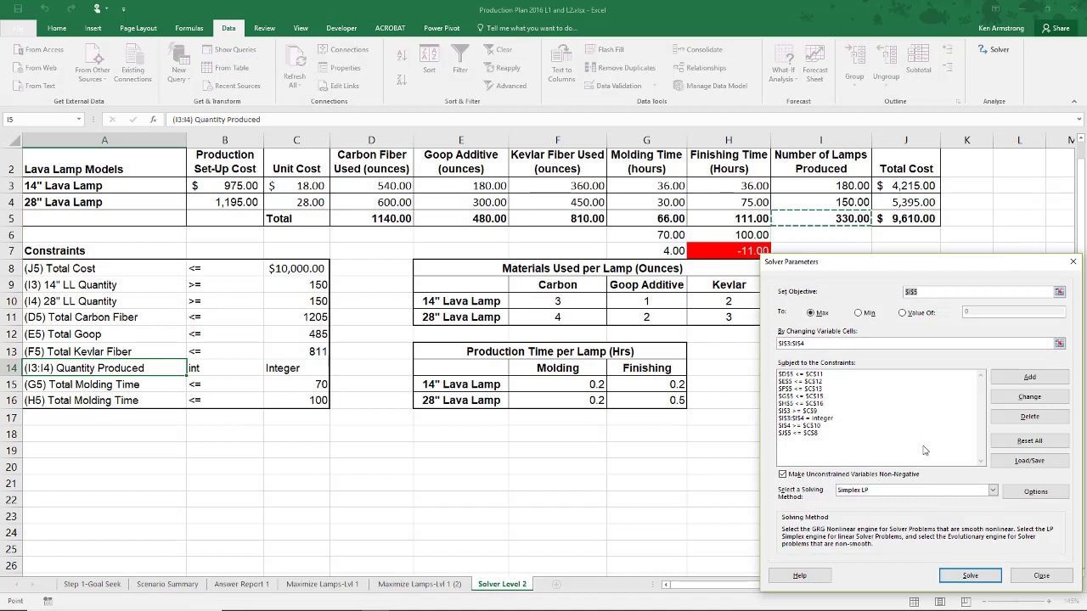
left_click(969, 575)
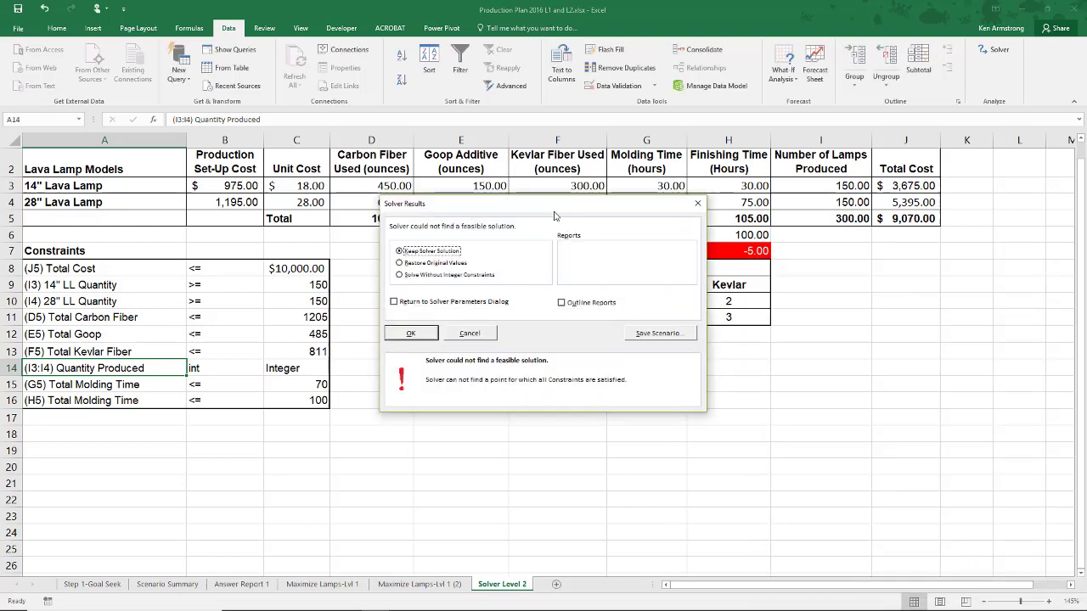
mouse_move(552, 206)
left_mouse_down()
mouse_move(838, 346)
mouse_move(924, 374)
left_mouse_up()
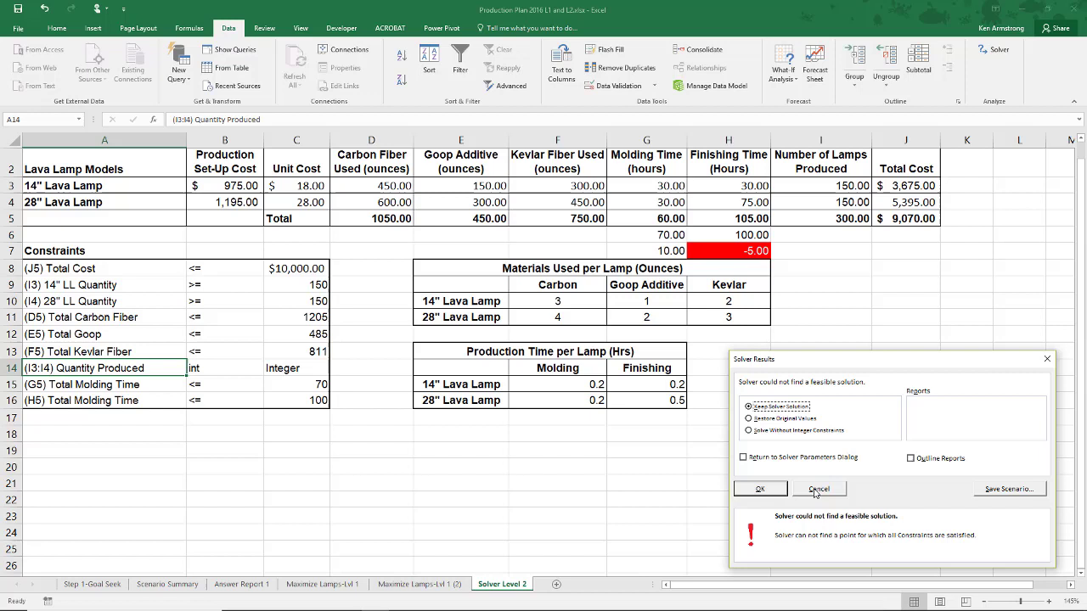
left_click(815, 491)
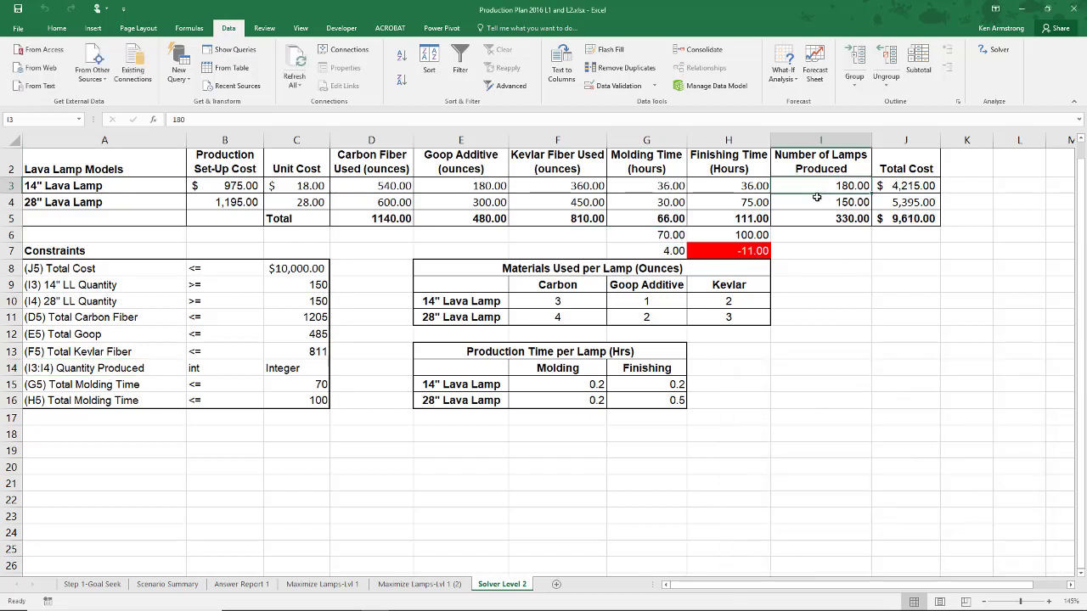
Clear the I3:I4 quantities, rerun Solver, and tick Return to Solver Parameters Dialog.
left_click_drag(817, 184, 817, 202)
key("Delete")
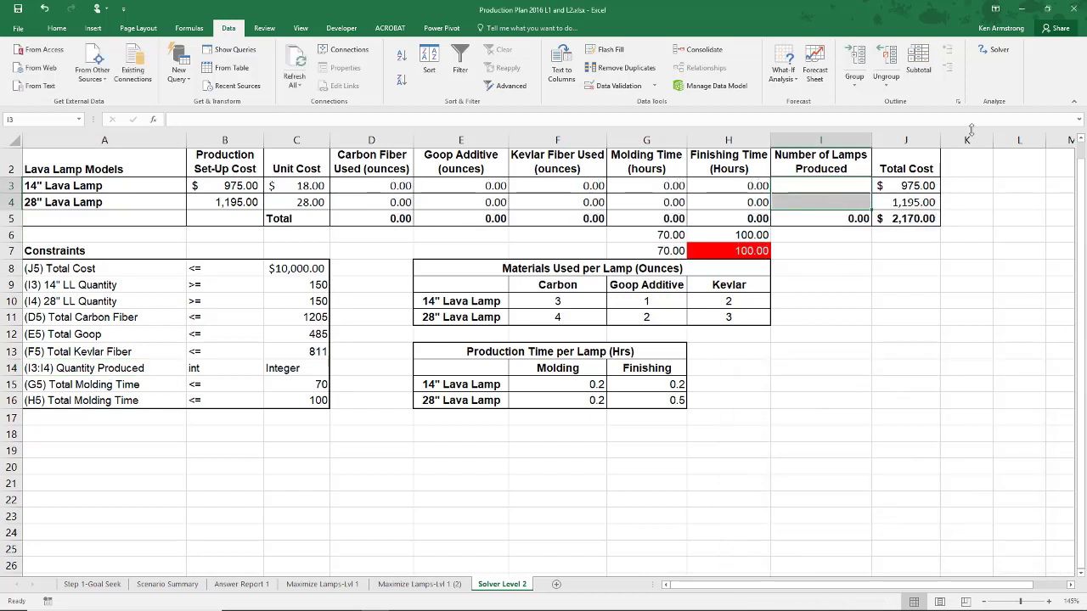
left_click(996, 52)
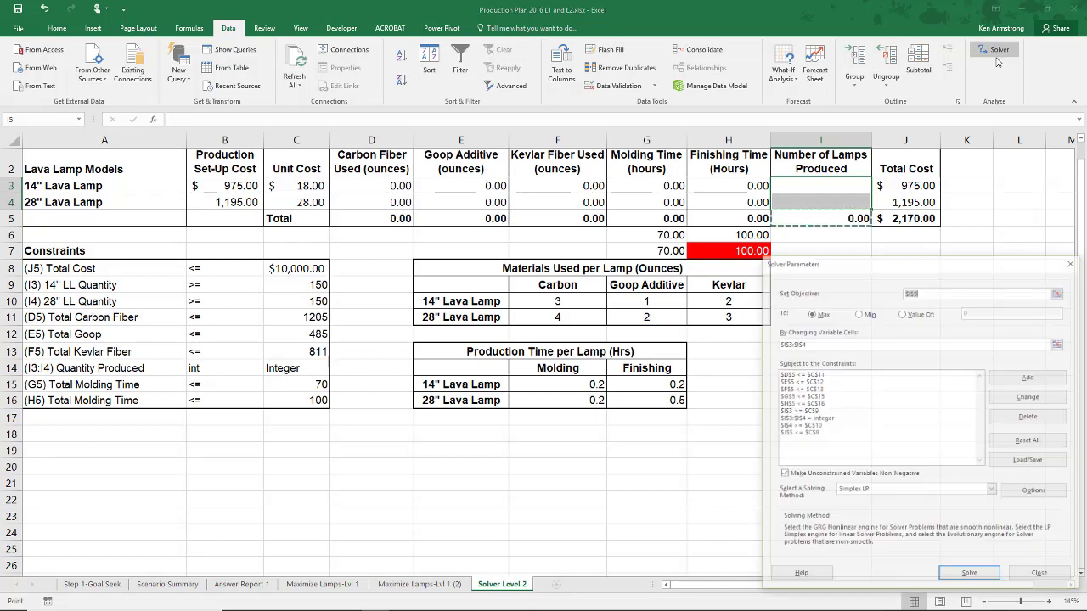
left_click(970, 576)
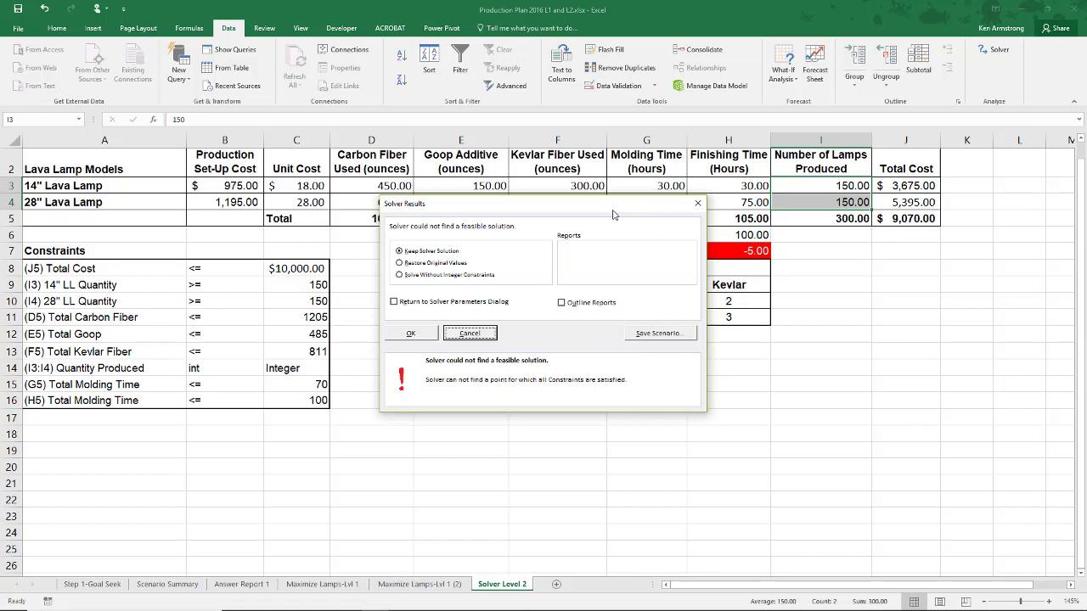
mouse_move(606, 208)
left_mouse_down()
mouse_move(964, 354)
mouse_move(943, 367)
mouse_move(931, 360)
left_mouse_up()
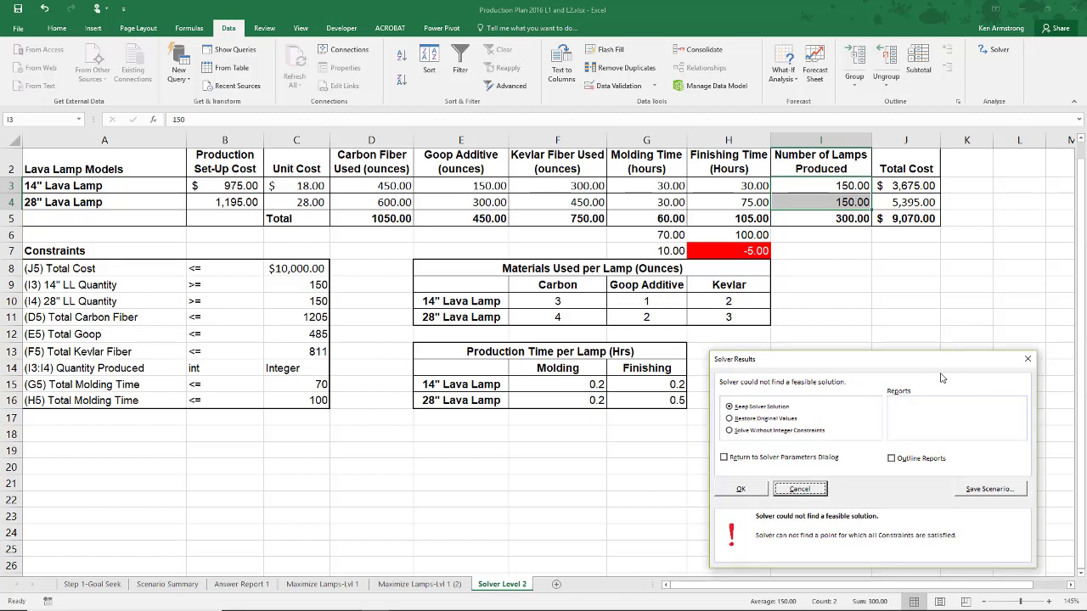
left_click(724, 459)
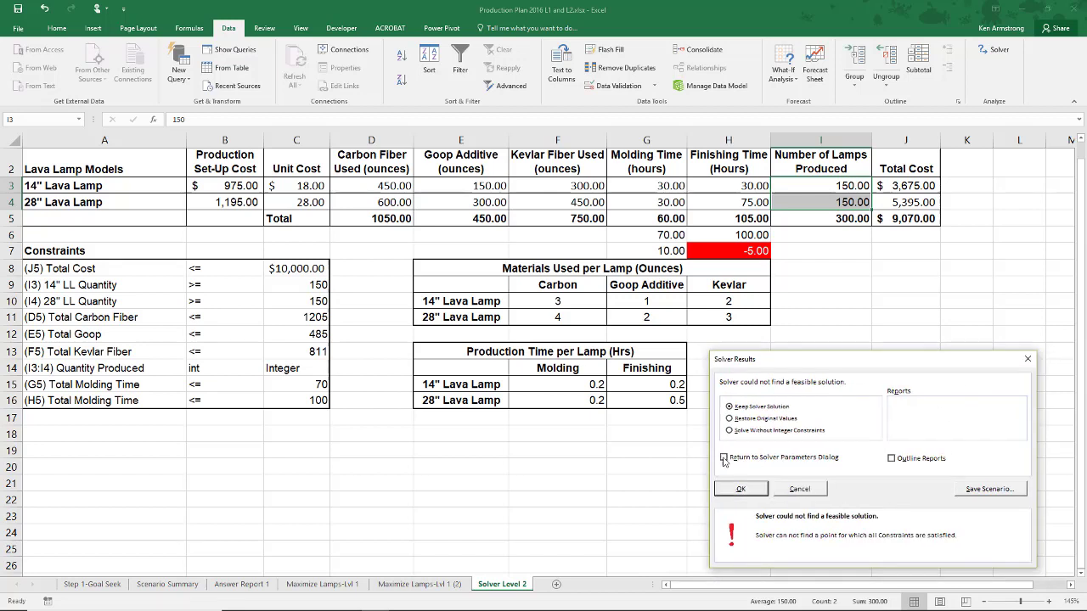
Set Solver options to a 100-second max time and 200 iterations under All Methods.
left_click(751, 490)
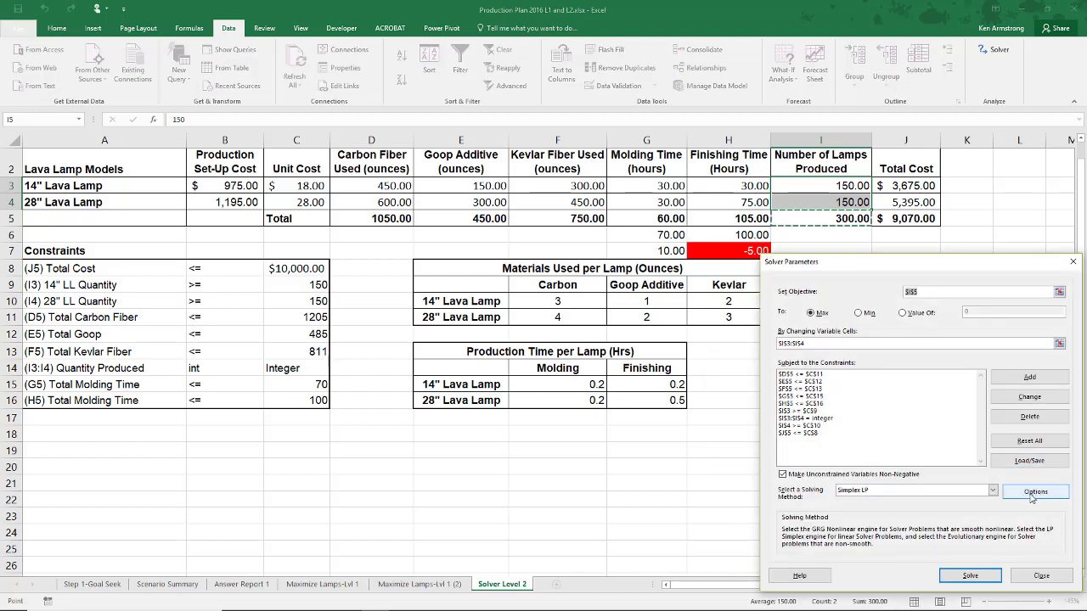
left_click(970, 576)
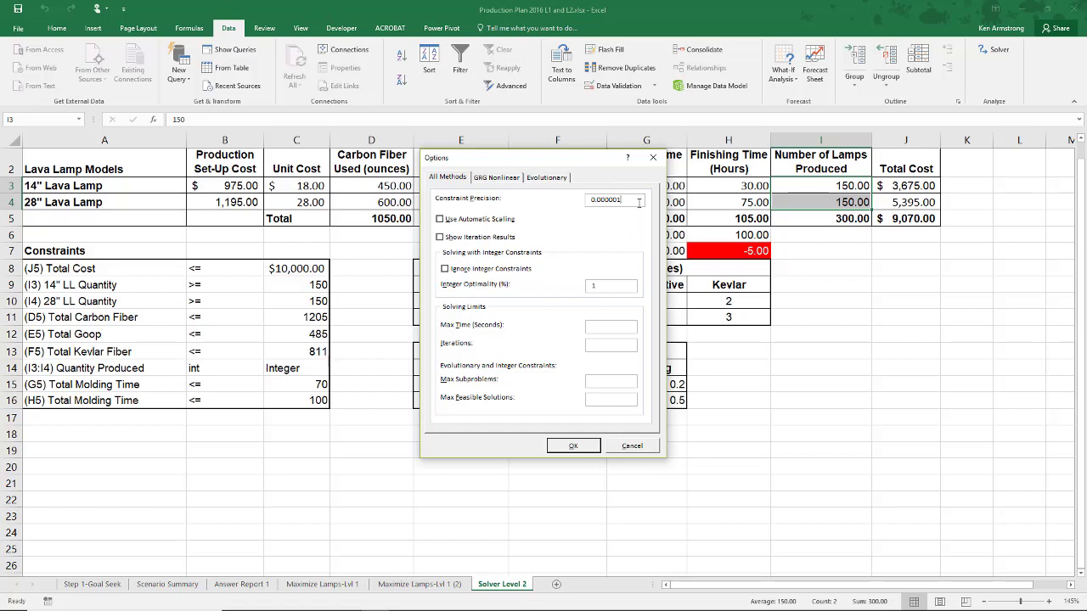
left_click_drag(587, 166, 949, 254)
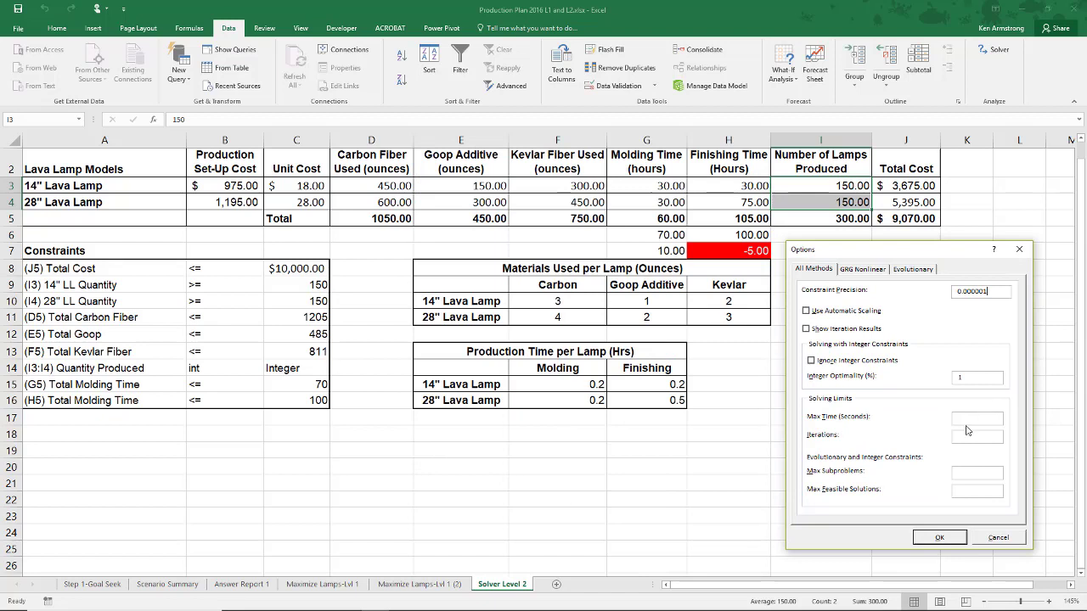
left_click(803, 270)
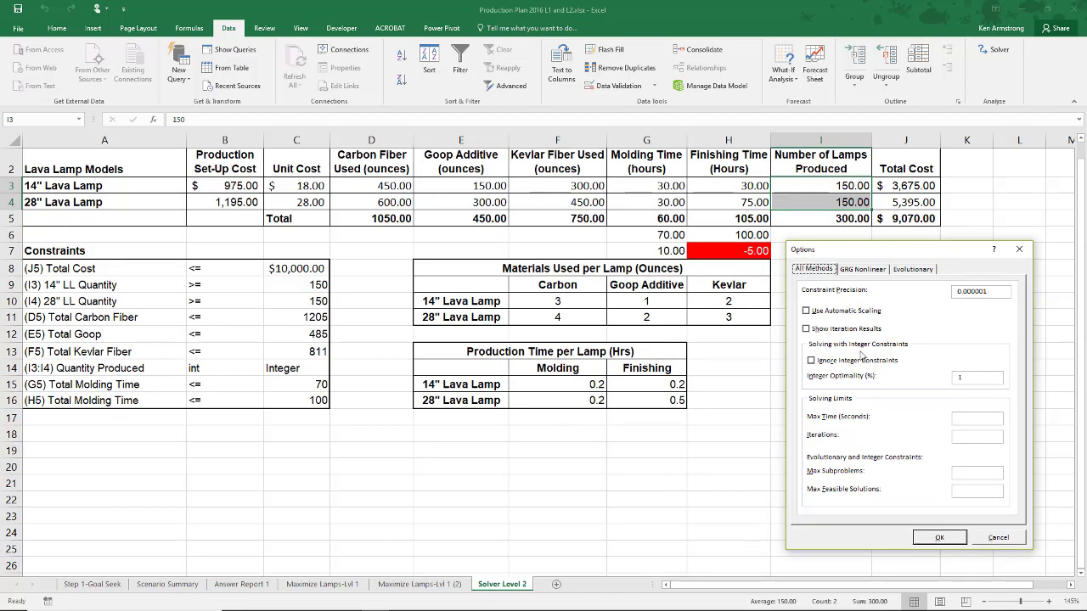
left_click(988, 422)
left_click_drag(975, 435, 956, 435)
type("200")
left_click(873, 269)
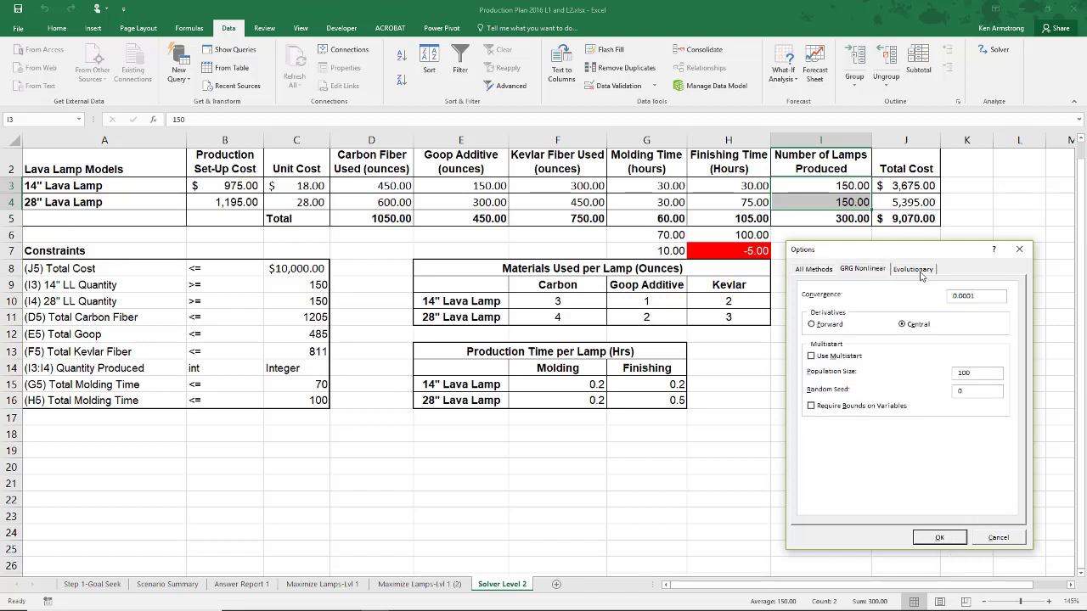
left_click(910, 270)
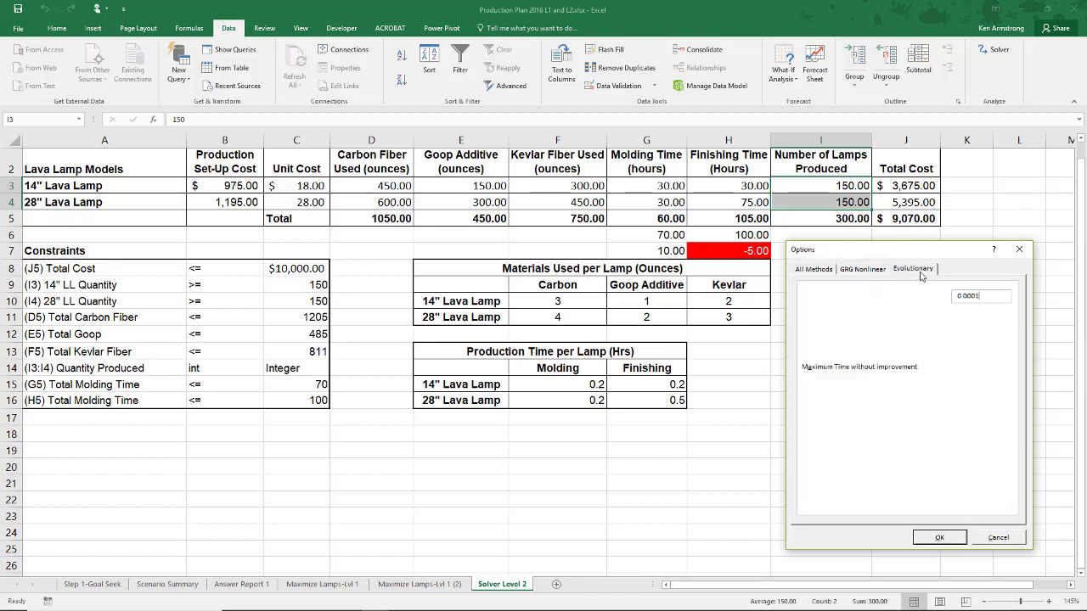
left_click(818, 272)
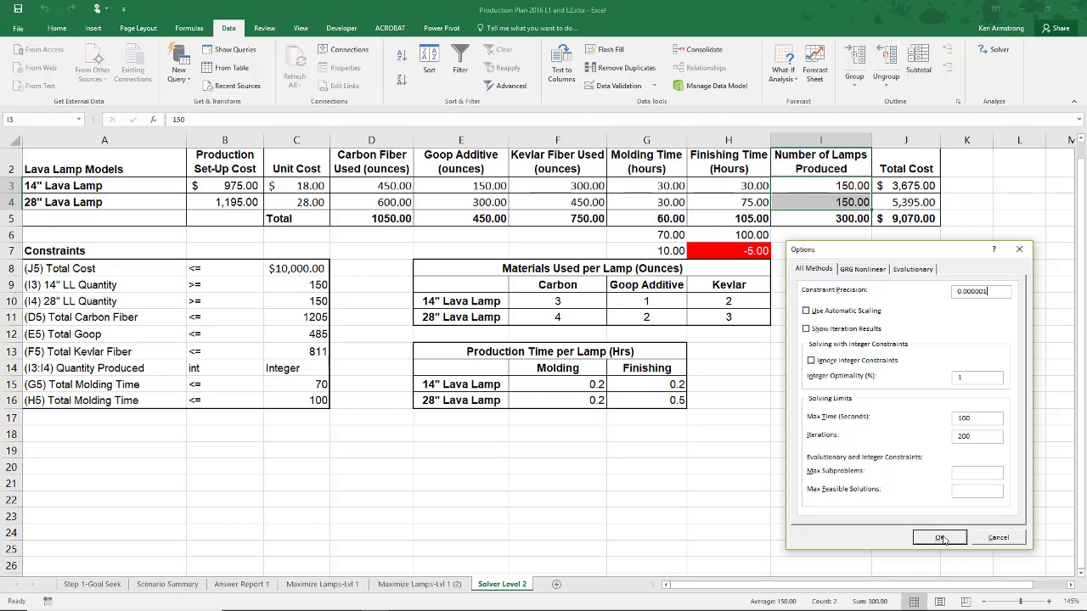
left_click(941, 539)
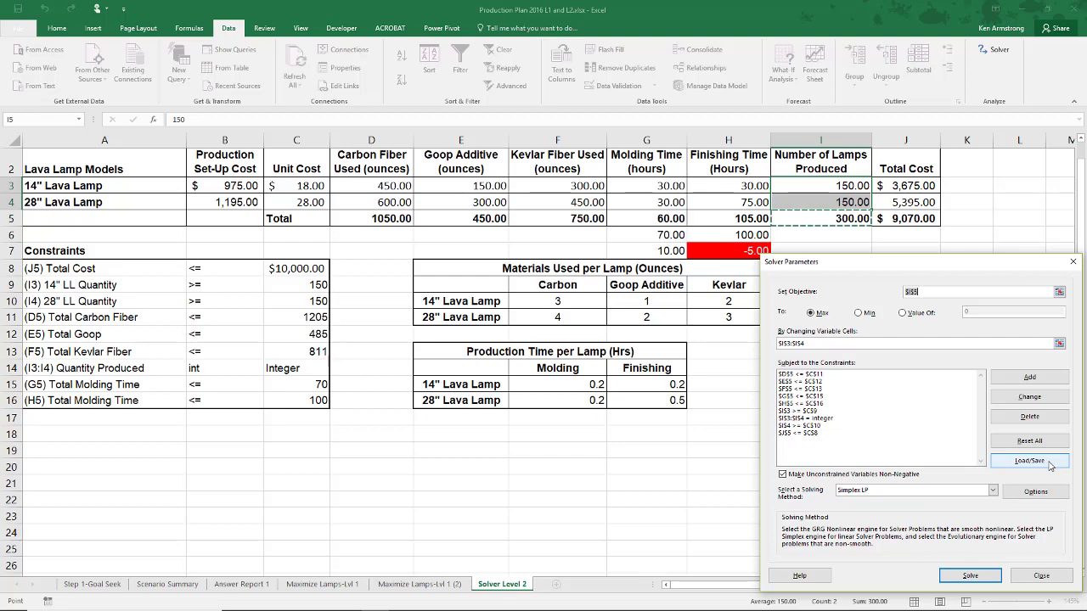
Save the Solver model via Load/Save into cells starting at L2.
key("Escape")
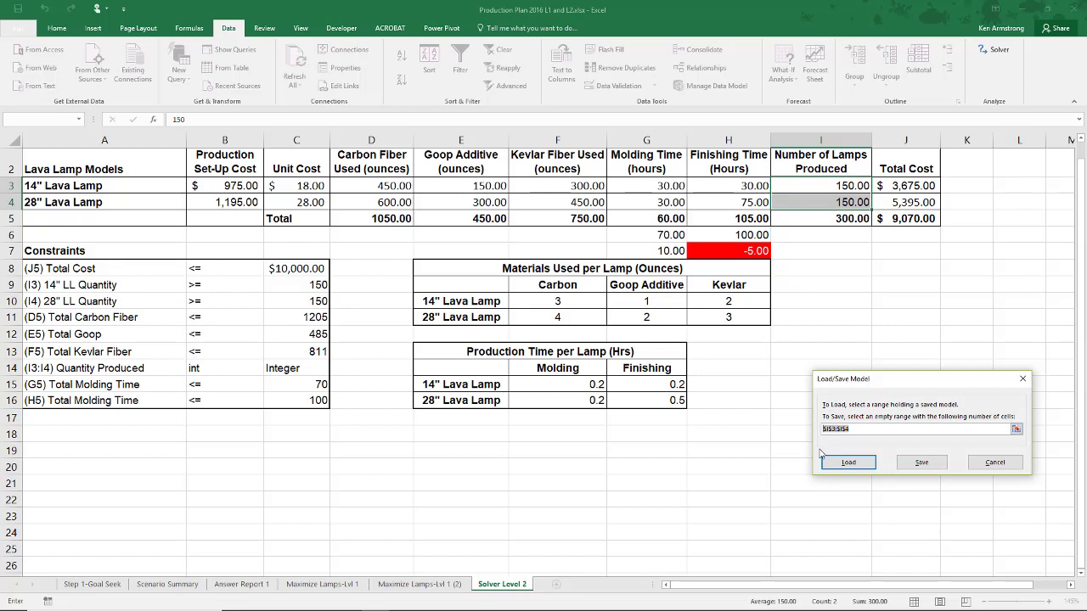
key("BackSpace")
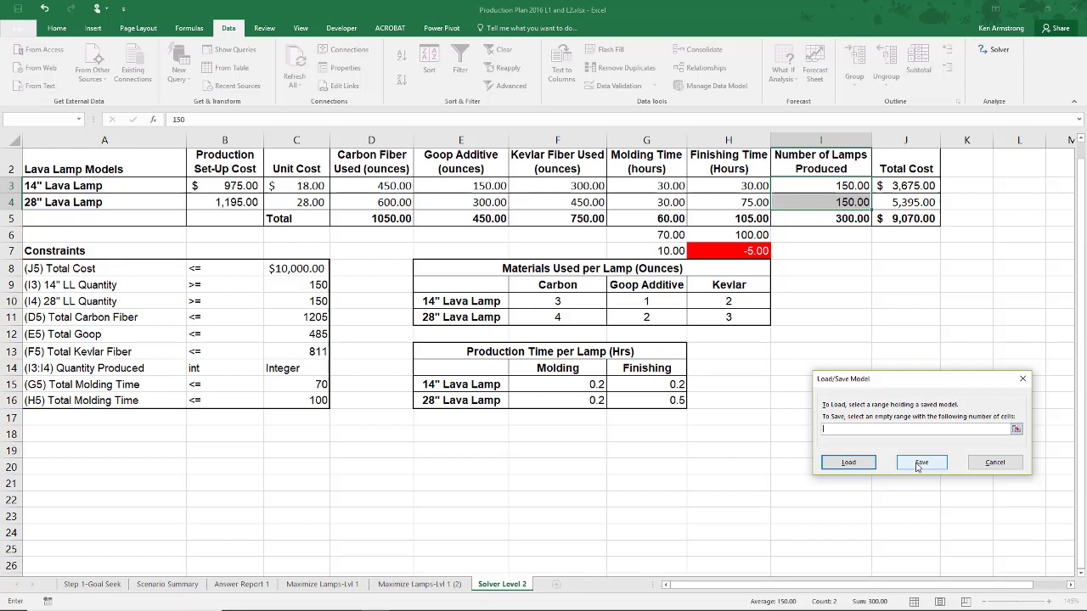
left_click(1012, 177)
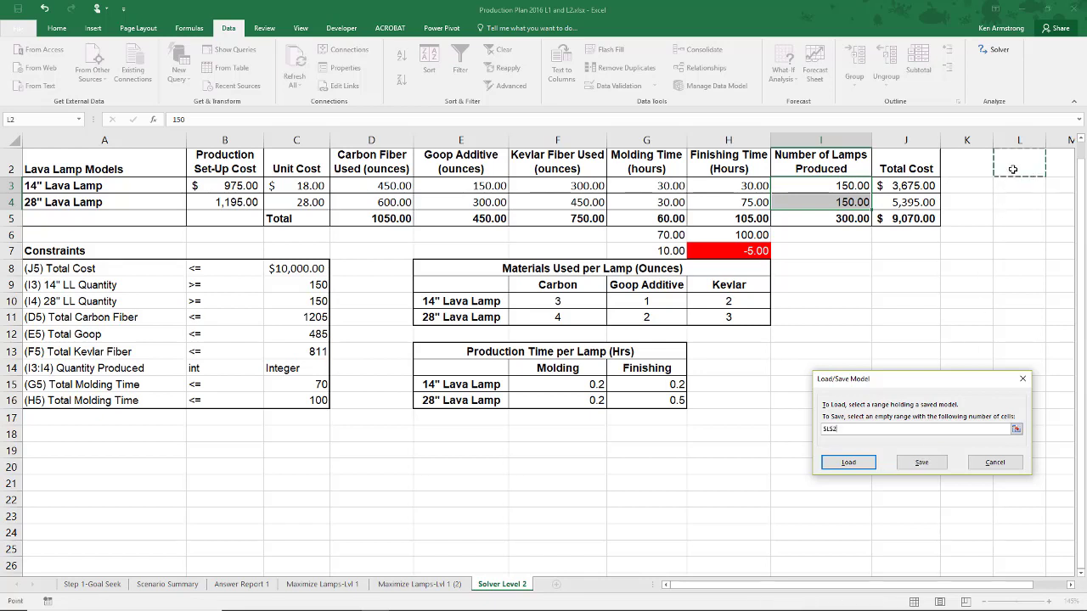
left_click(918, 462)
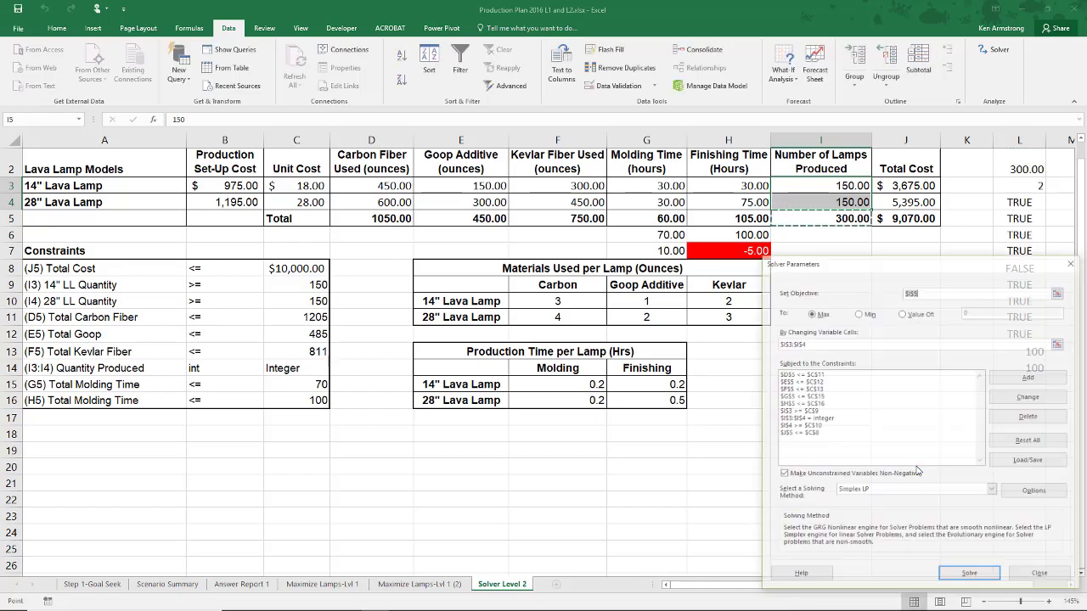
left_click(1042, 577)
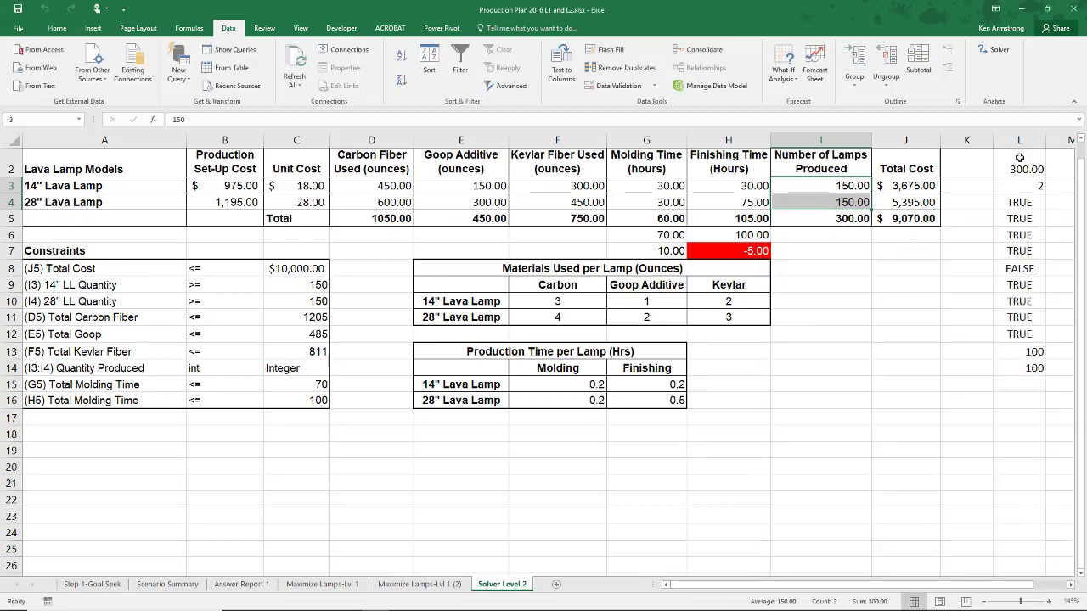
left_click(1018, 158)
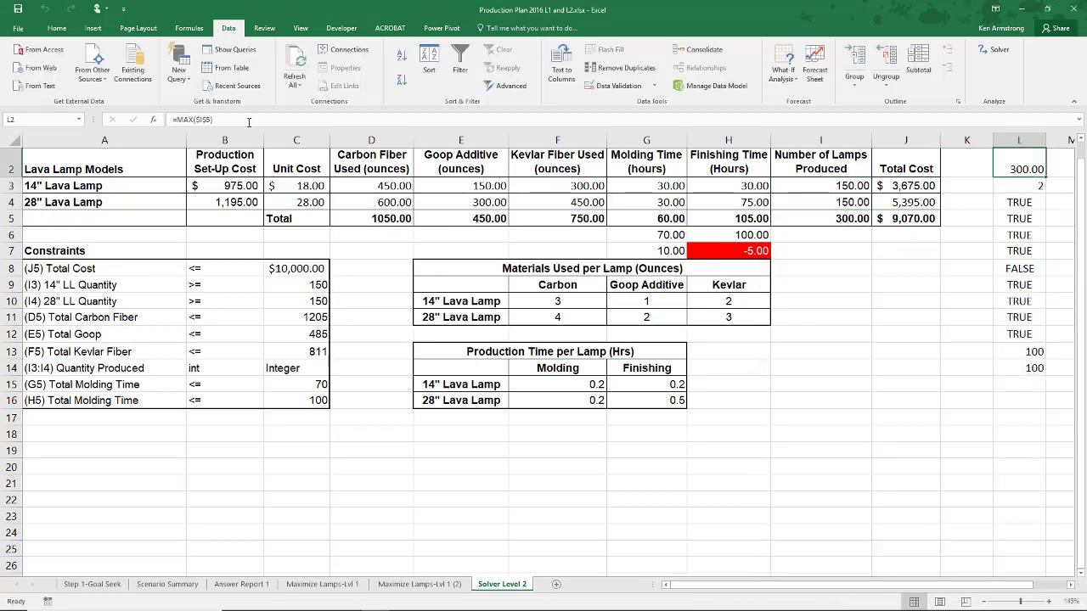
left_click(242, 119)
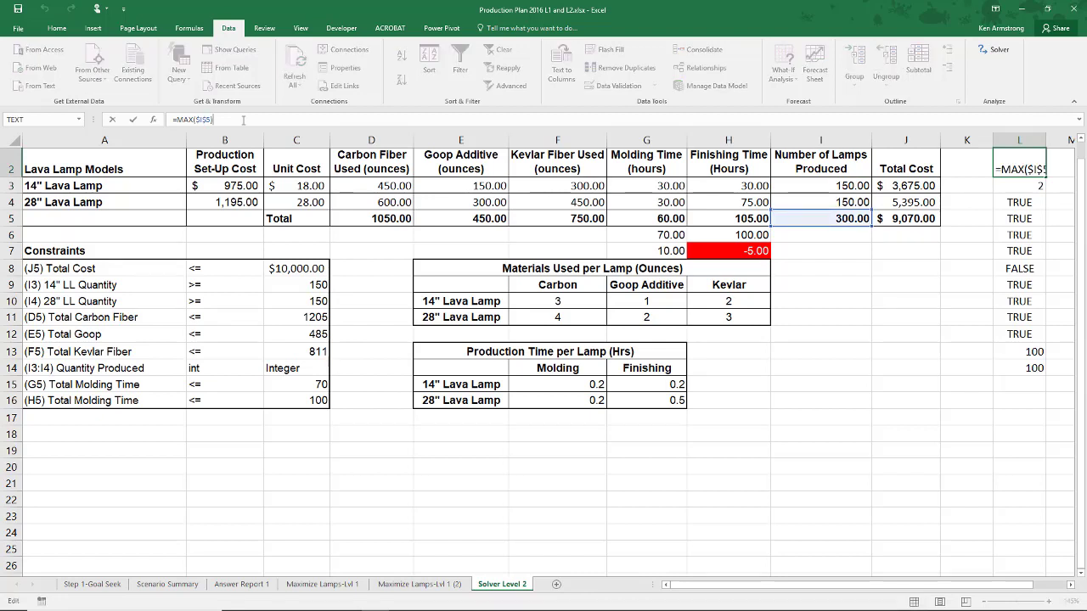
key("Return")
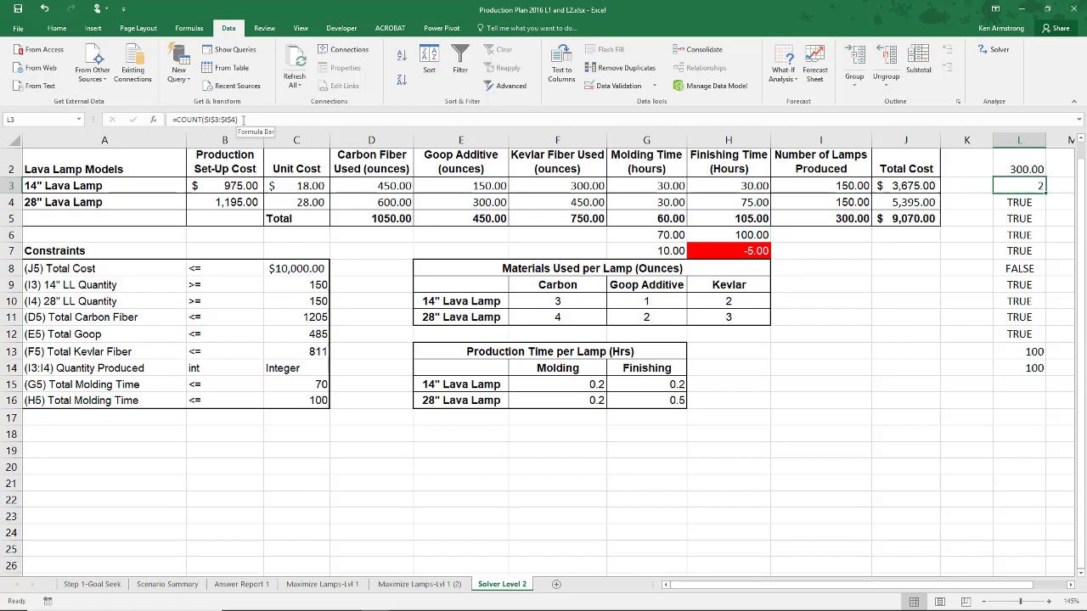
key("Return")
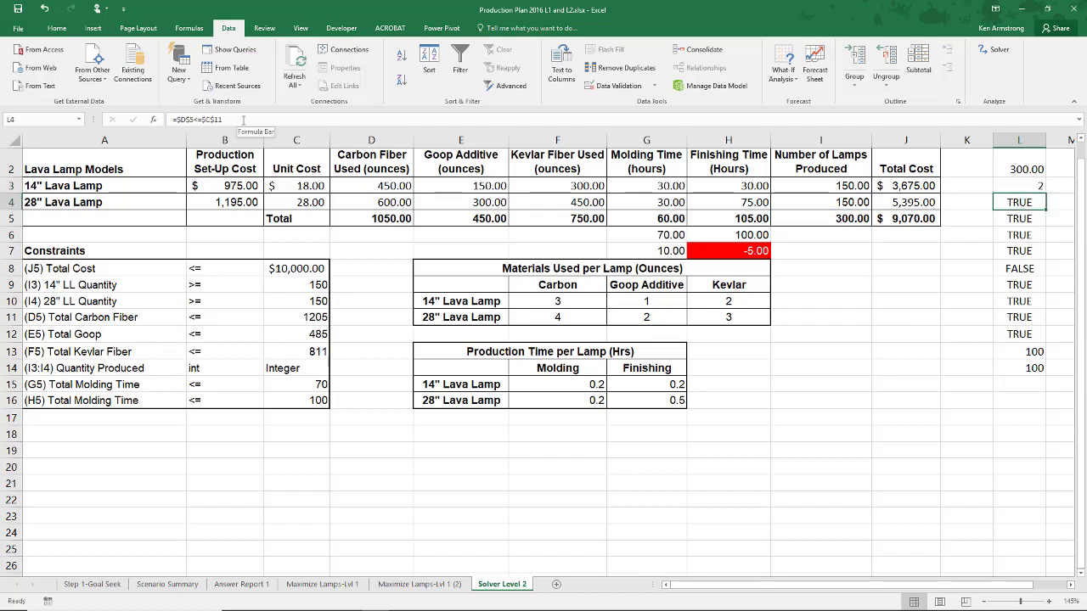
key("Return")
key("Return")
key("Return")
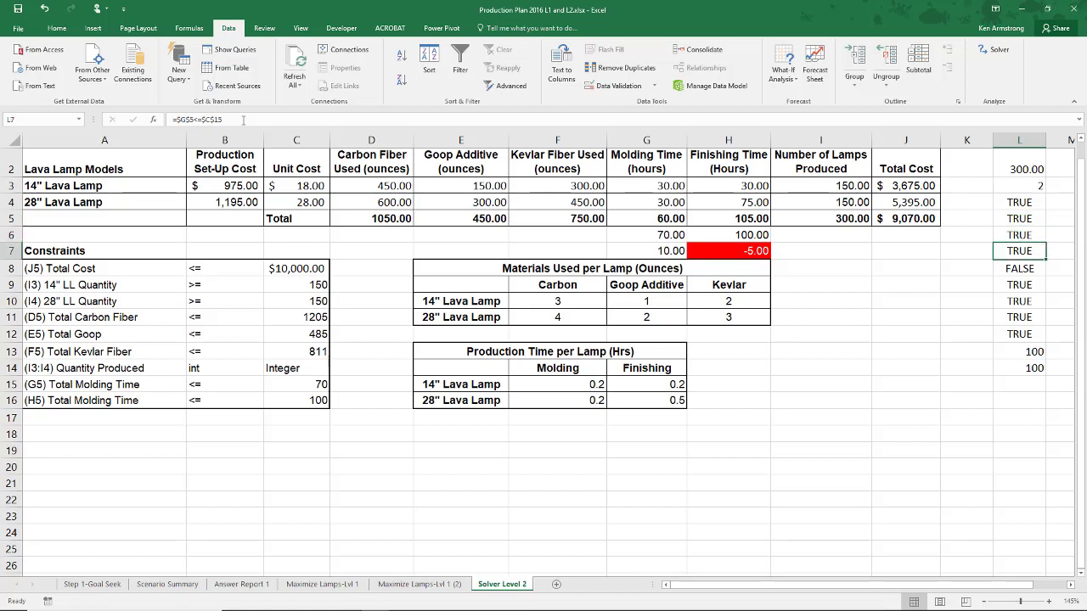
key("Return")
key("Return")
key("Return")
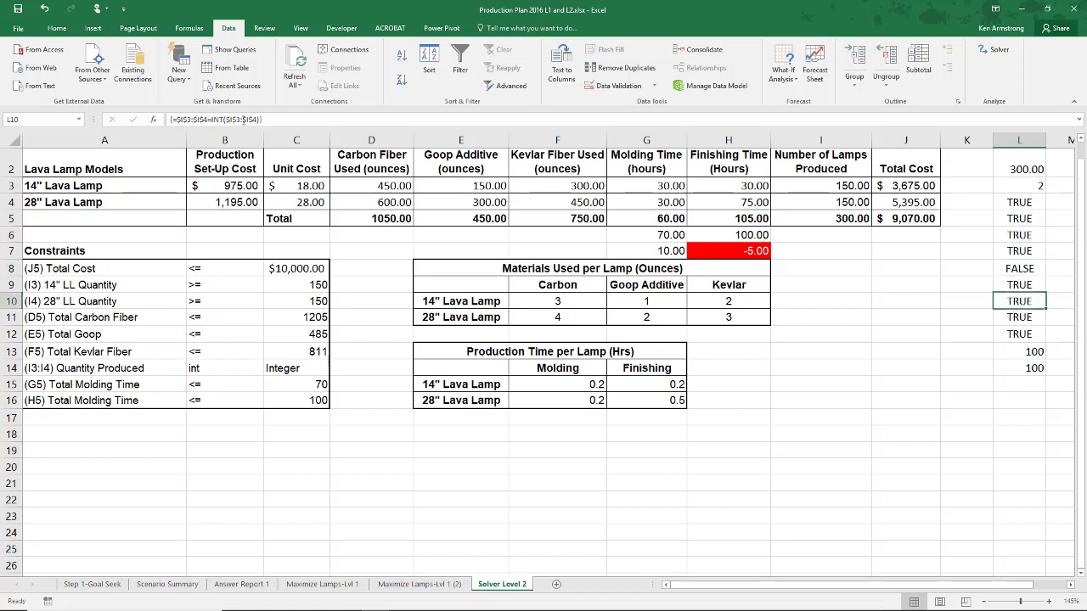
key("Return")
key("Return")
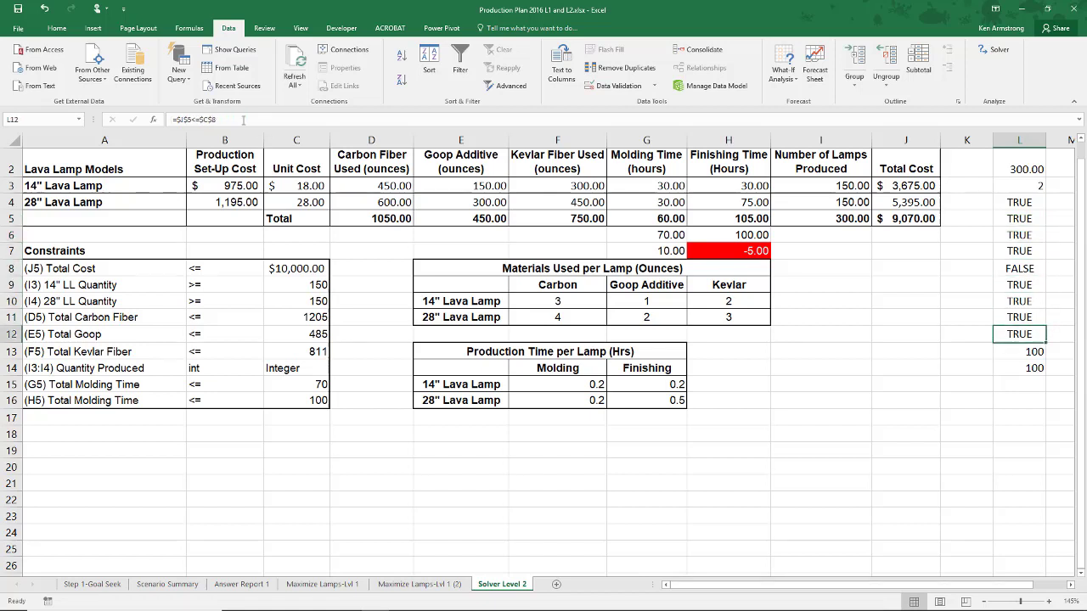
key("Up")
key("Up")
key("Up")
key("Up")
key("Up")
key("Up")
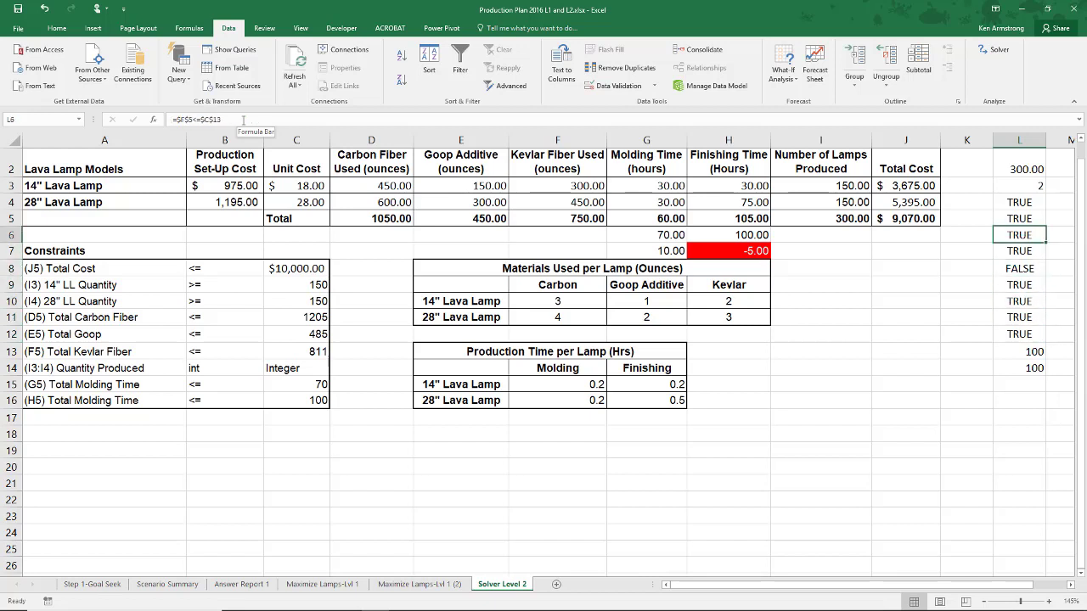
key("Up")
key("Up")
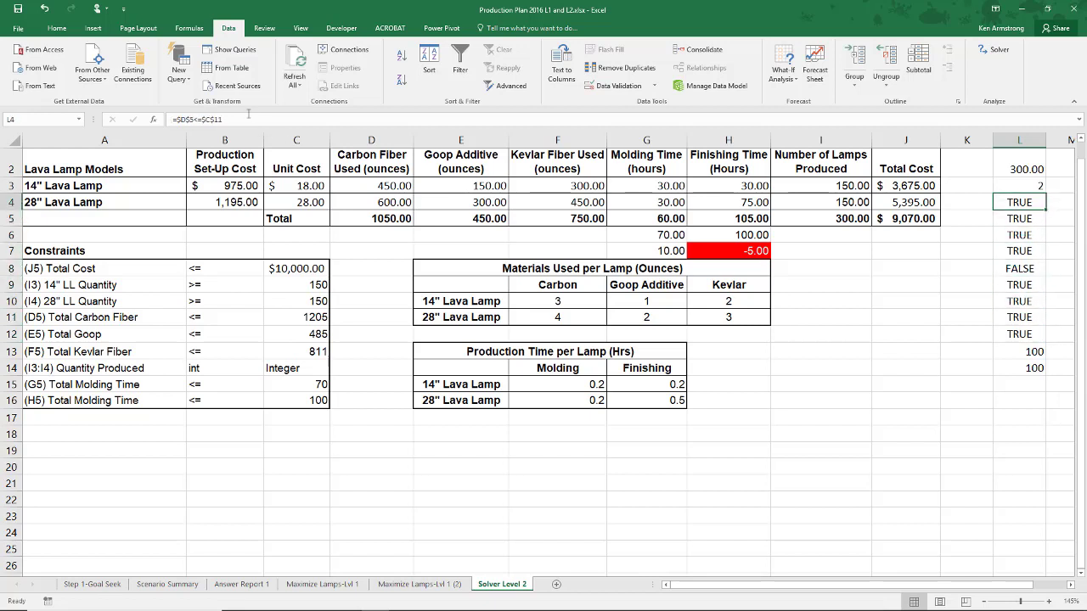
left_click(219, 119)
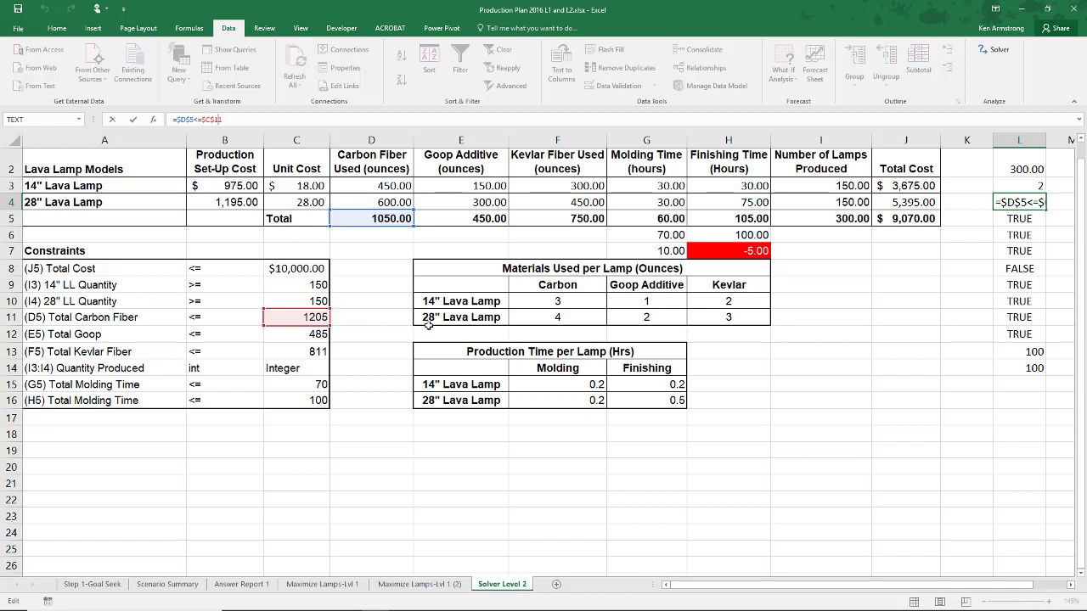
key("Return")
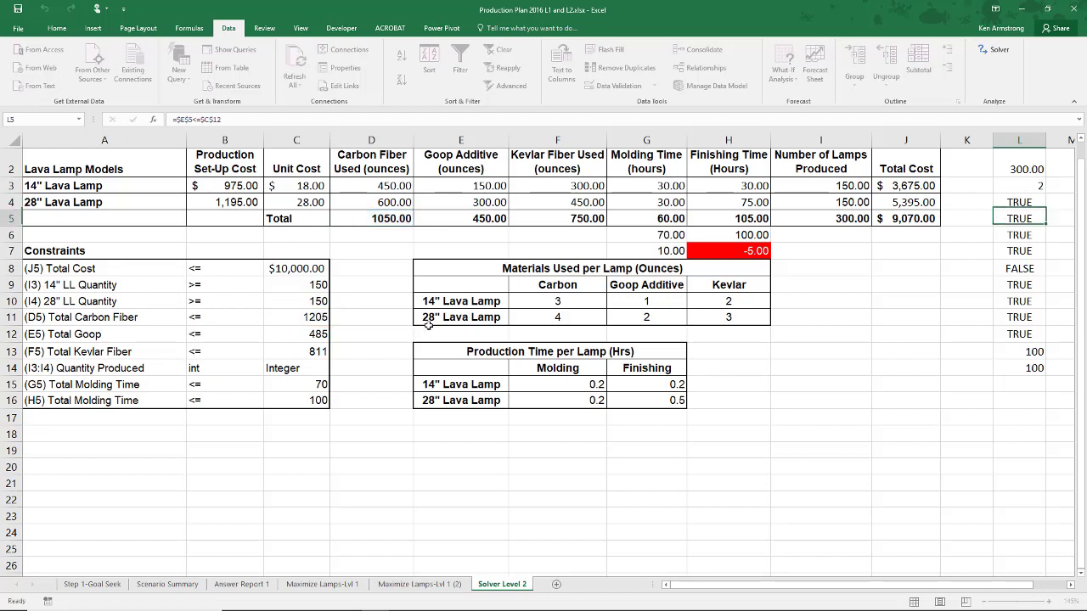
key("Down")
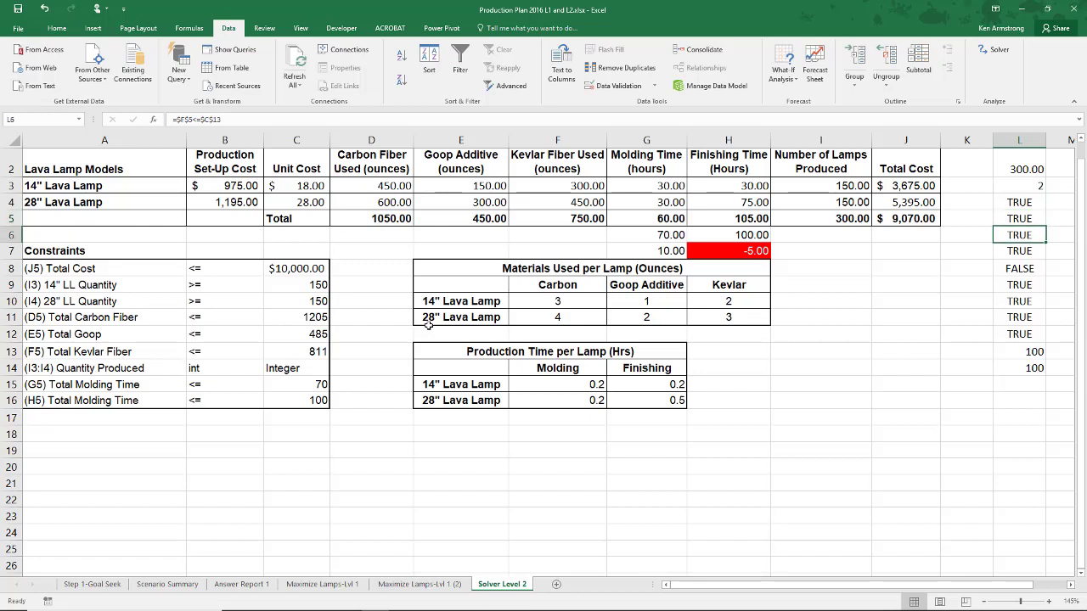
key("Down")
key("Down")
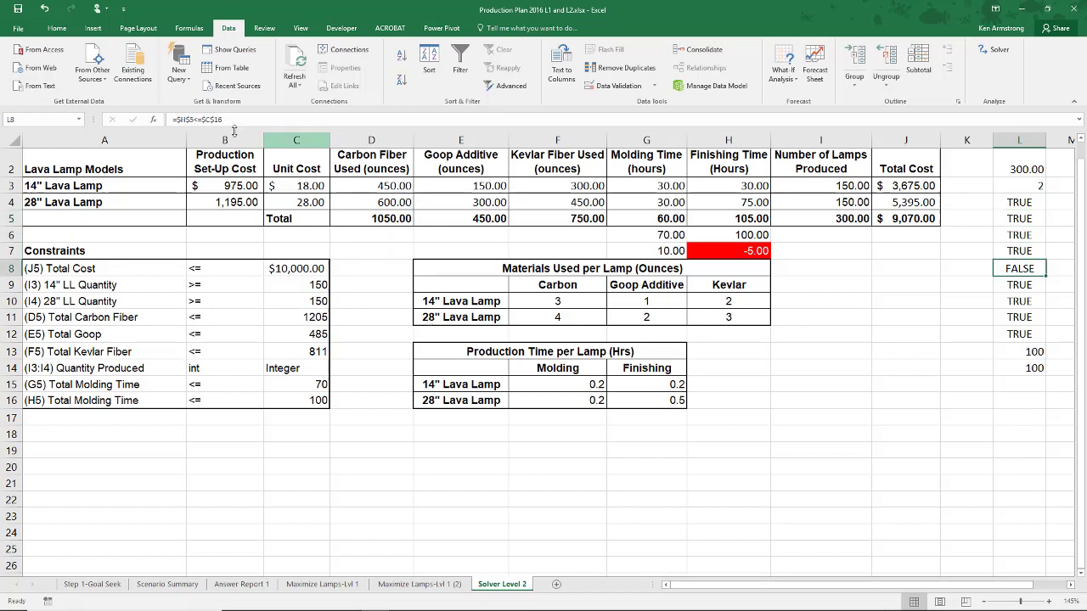
Commit the =$H$5<=$C$16 check in L8, then inspect I4 and the H5 finishing total.
key("F2")
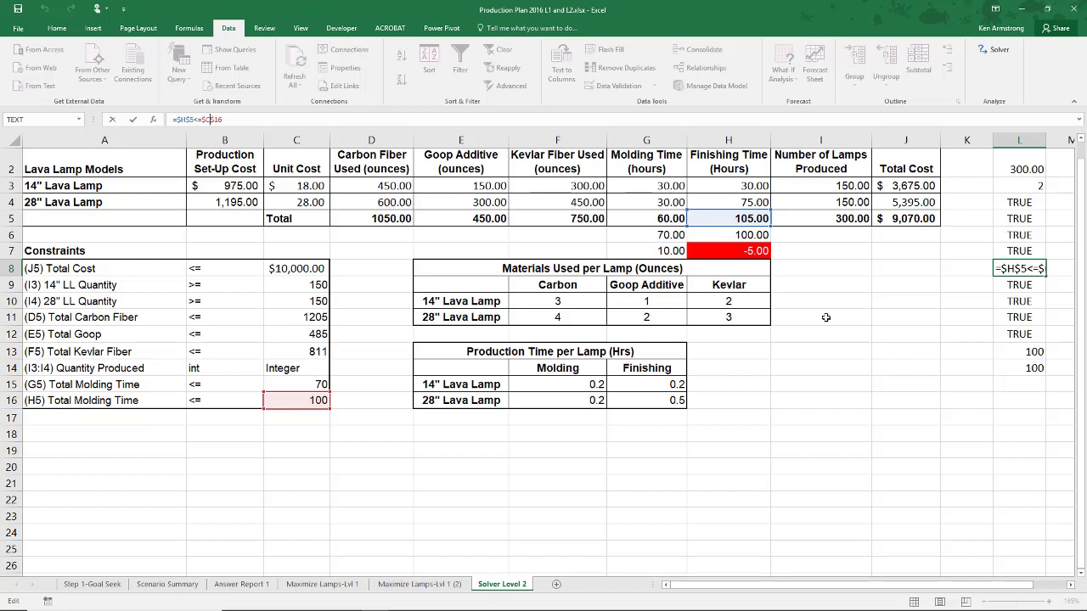
key("Return")
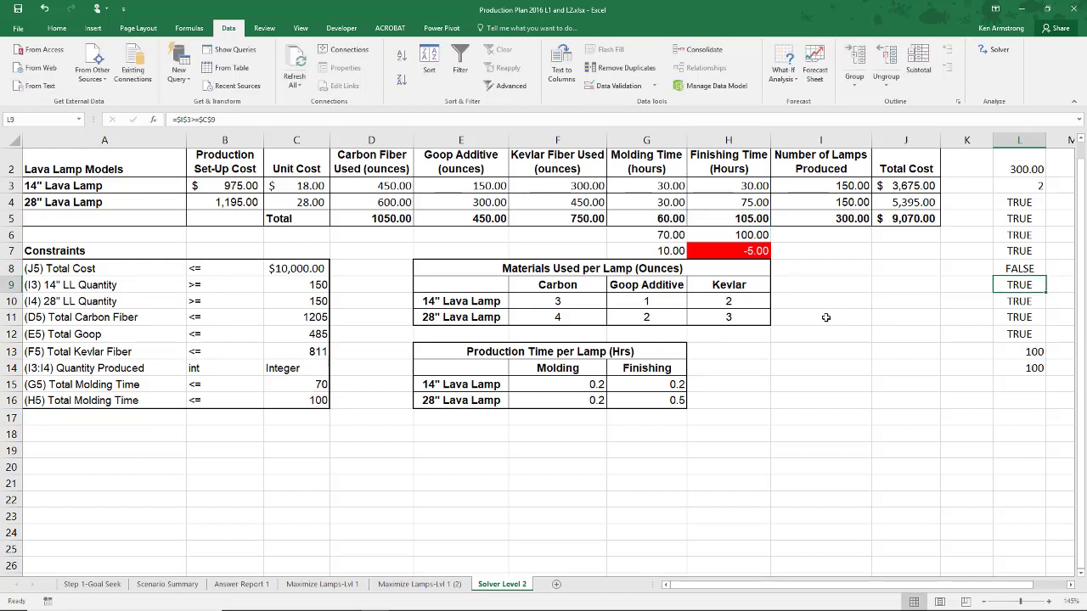
left_click(809, 202)
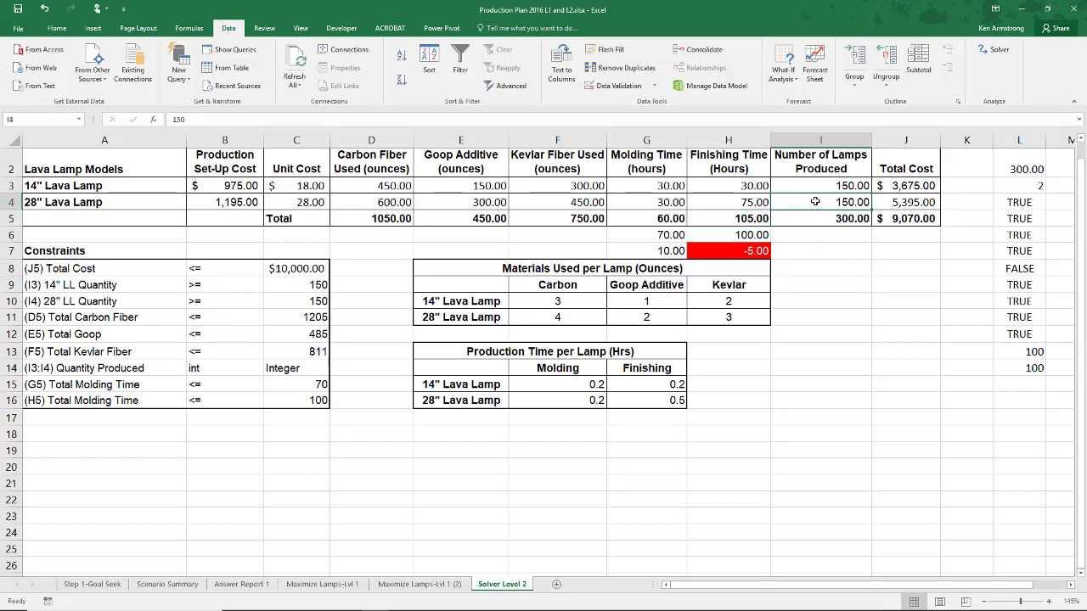
left_click(761, 223)
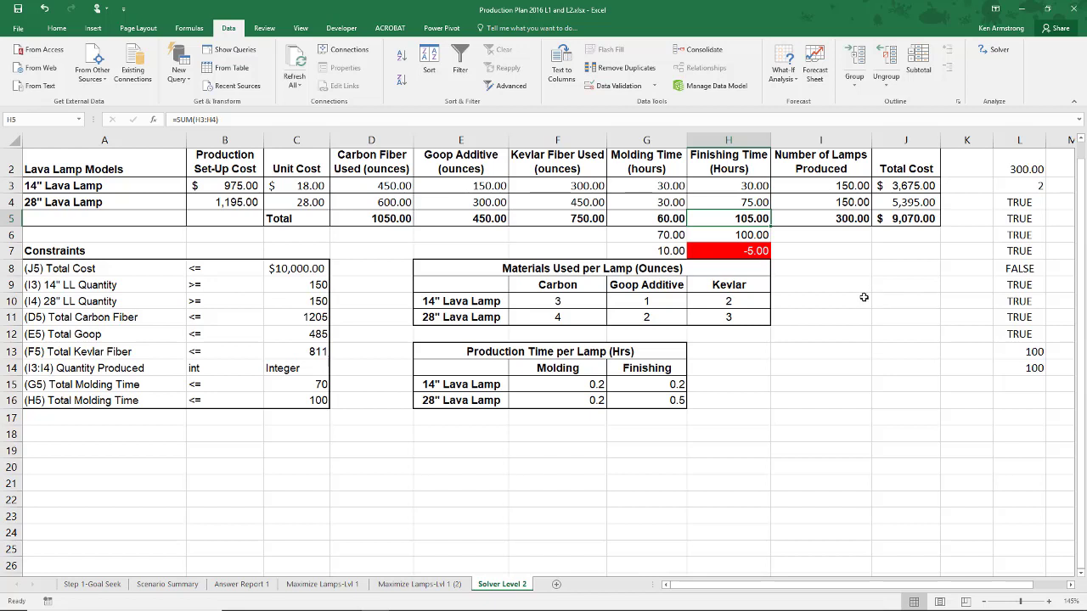
left_click(838, 187)
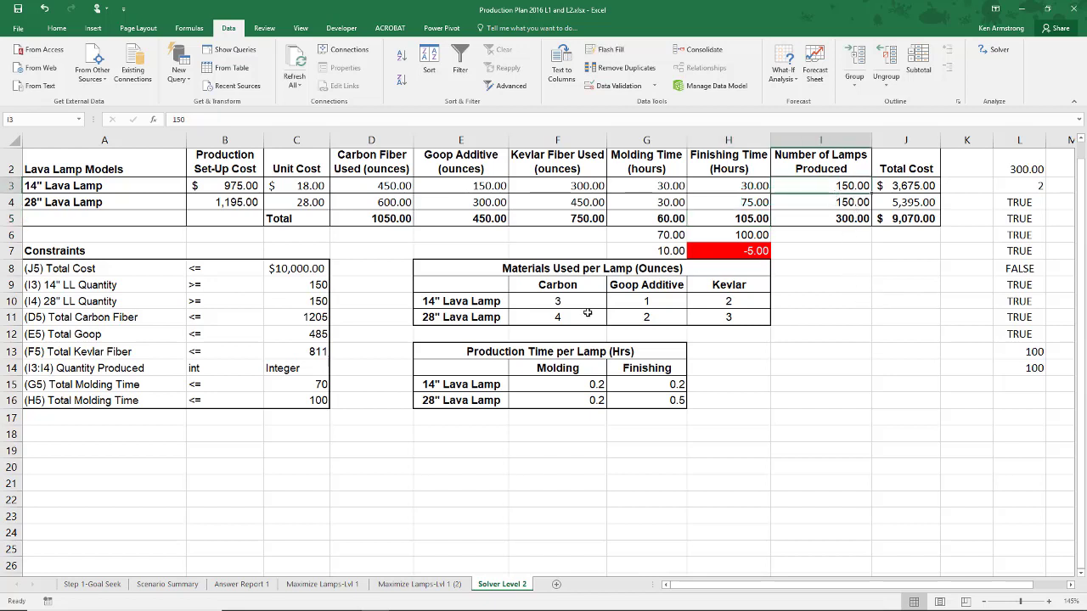
left_click(301, 285)
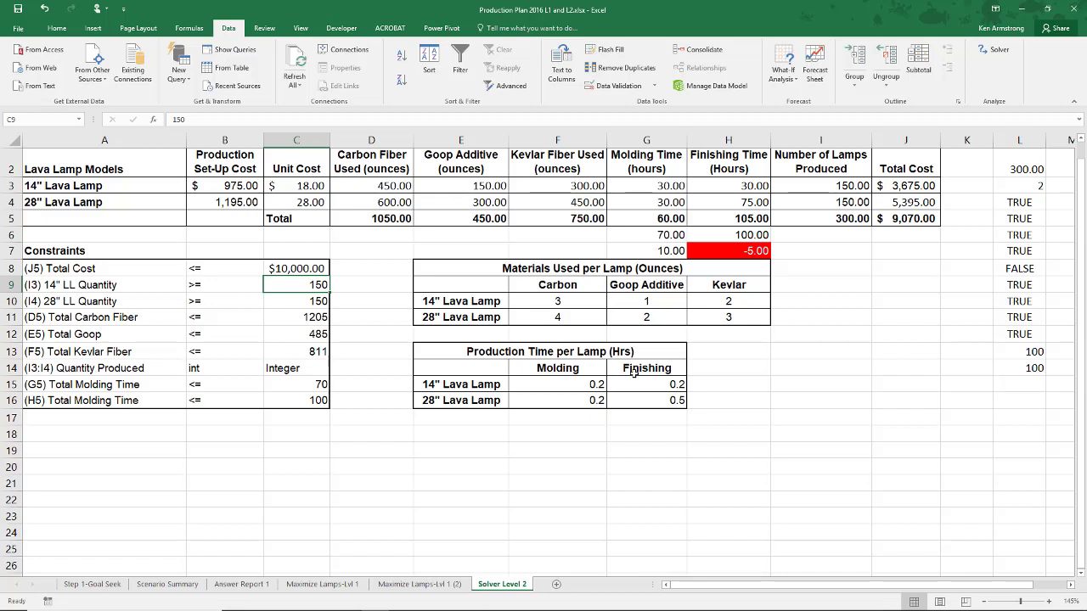
Check the $I$3>=$C$9 Solver constraint, then set the 14-inch minimum in C9 to 0.
left_click(994, 49)
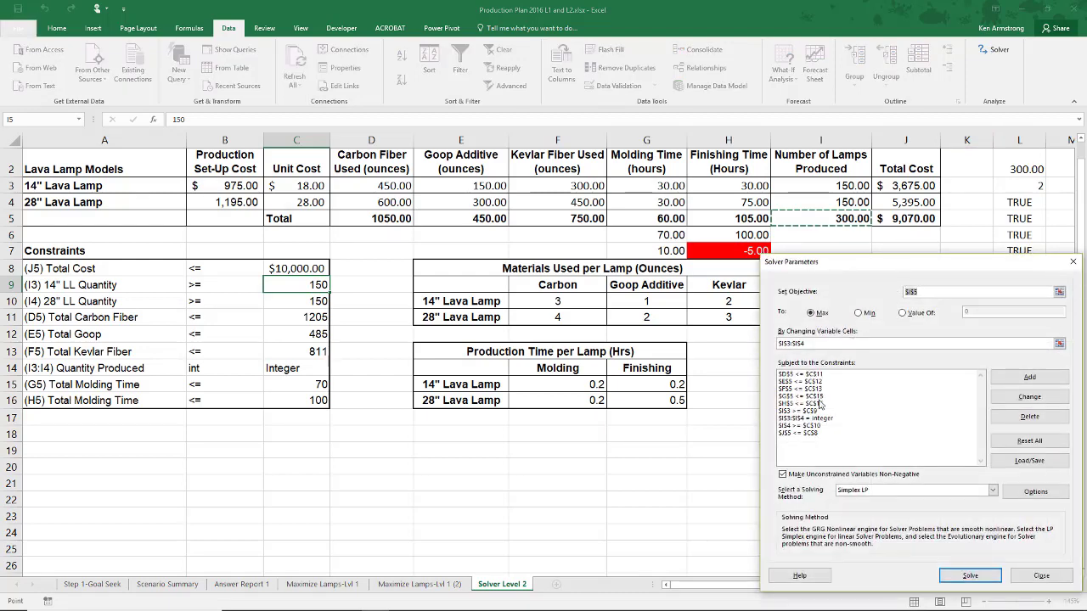
left_click(816, 411)
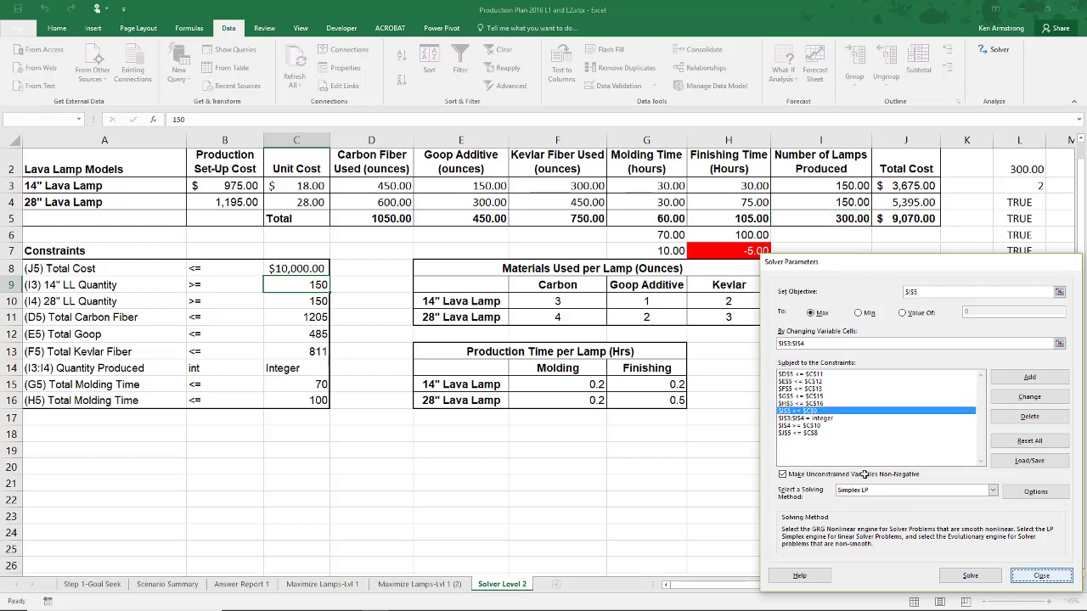
left_click(1041, 576)
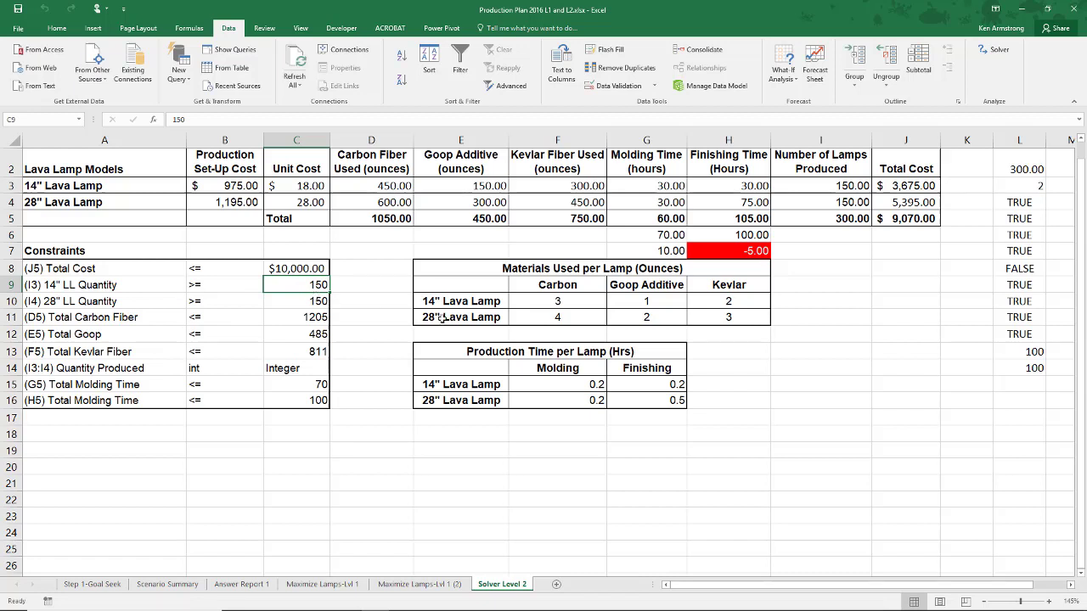
type("0")
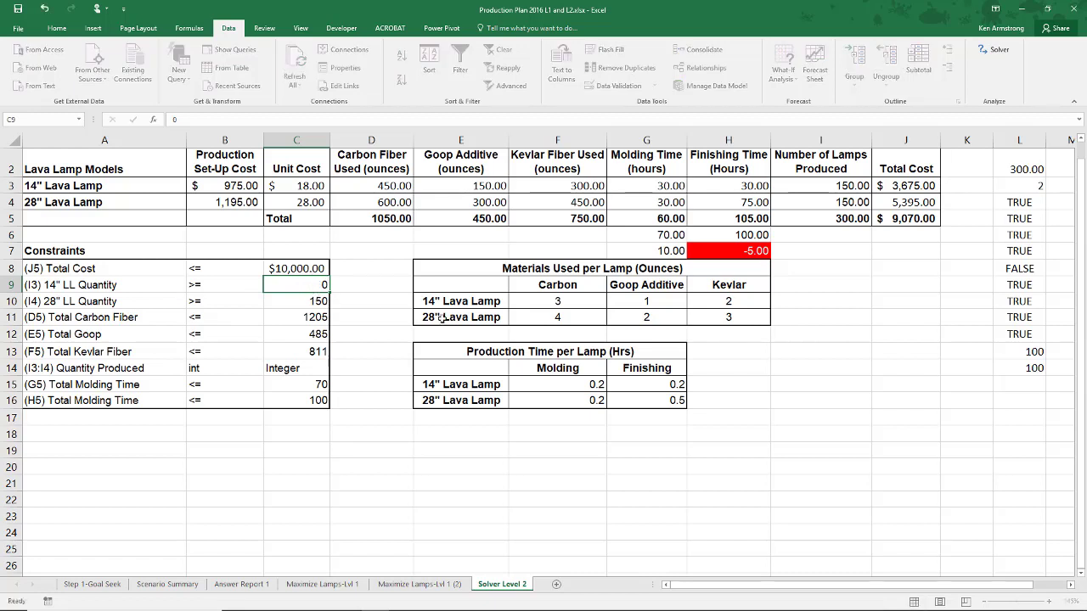
key("Return")
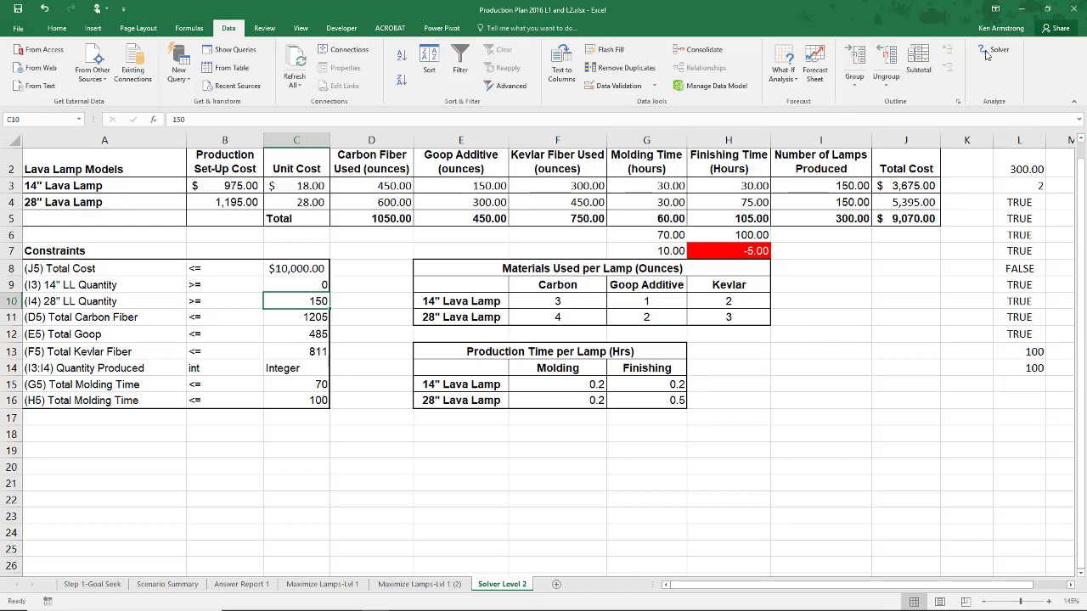
Re-solve for 125 14-inch and 150 28-inch lamps ($8,620), keeping it with an Answer Report.
left_click(992, 50)
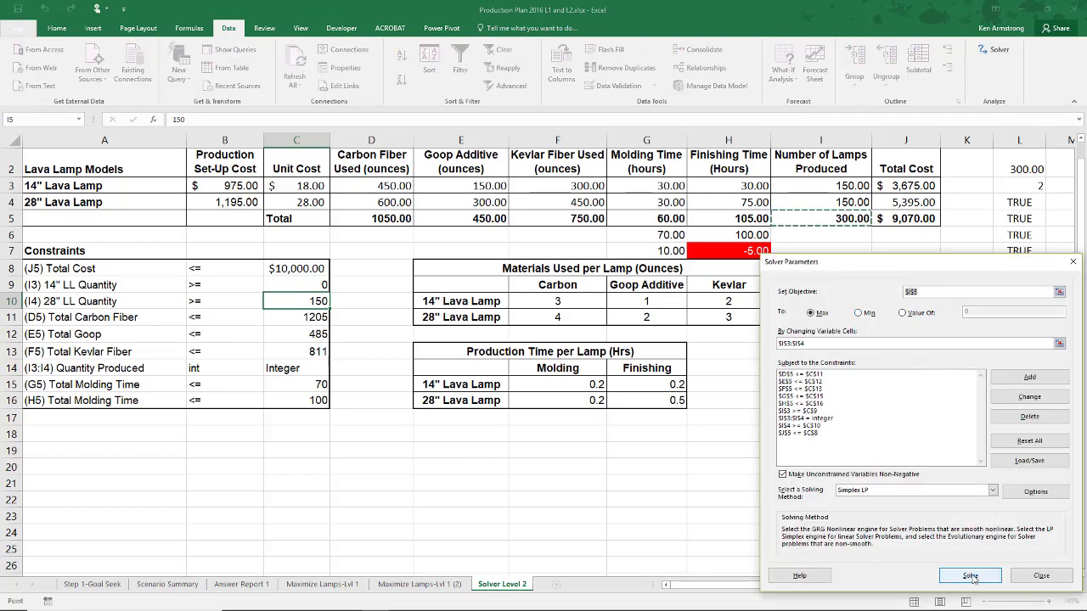
left_click(971, 576)
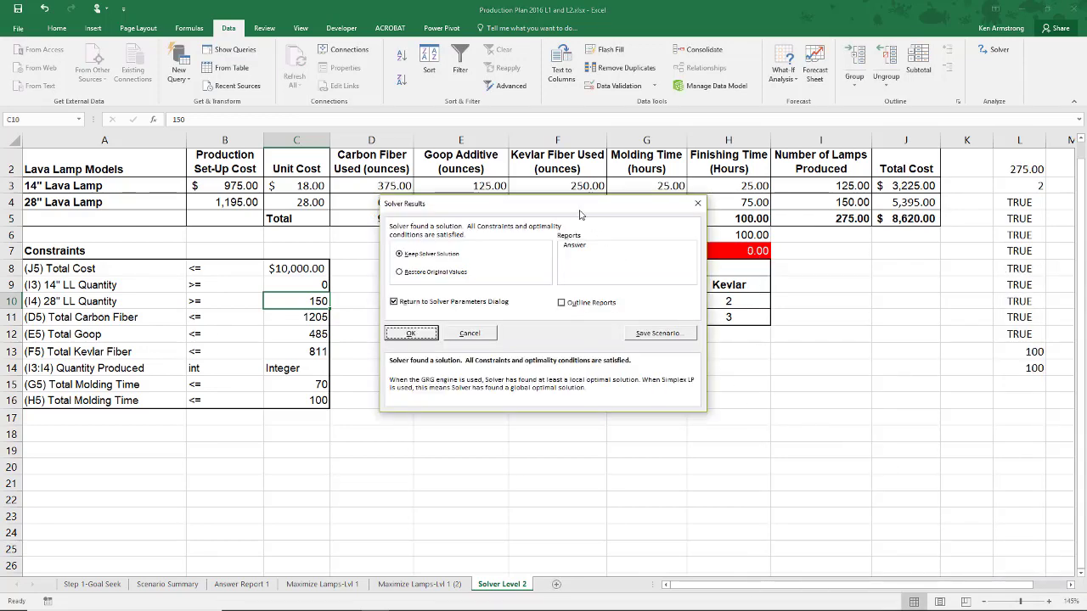
left_click_drag(572, 204, 891, 303)
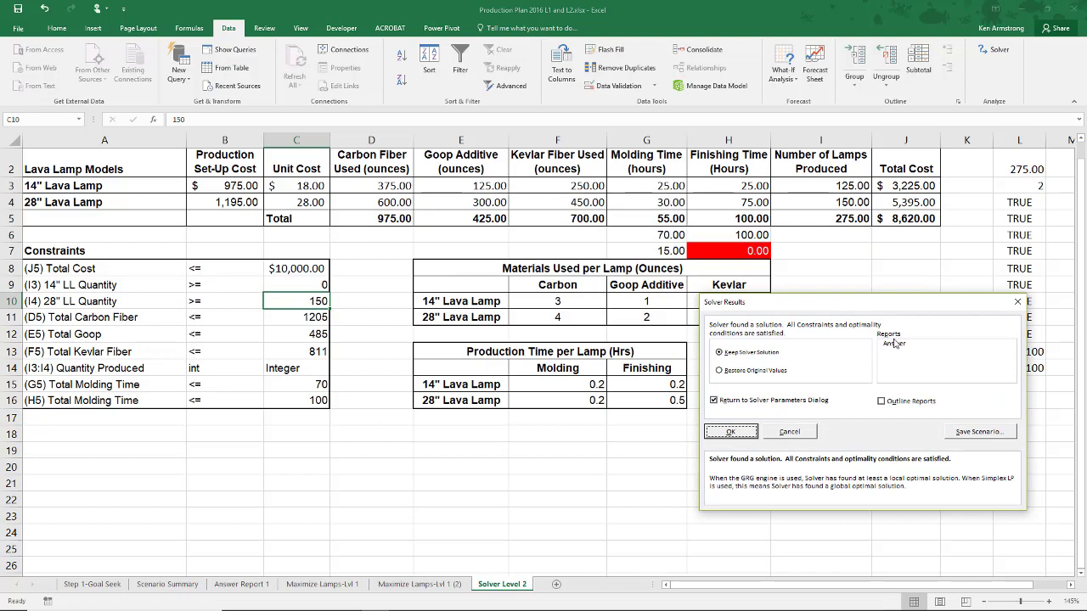
left_click(892, 344)
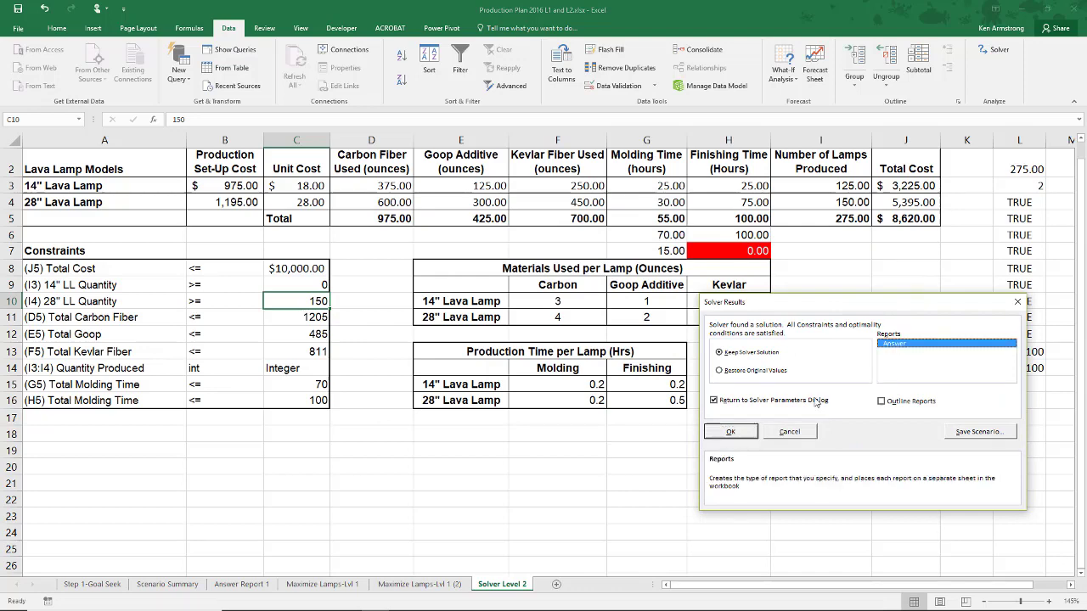
left_click(735, 432)
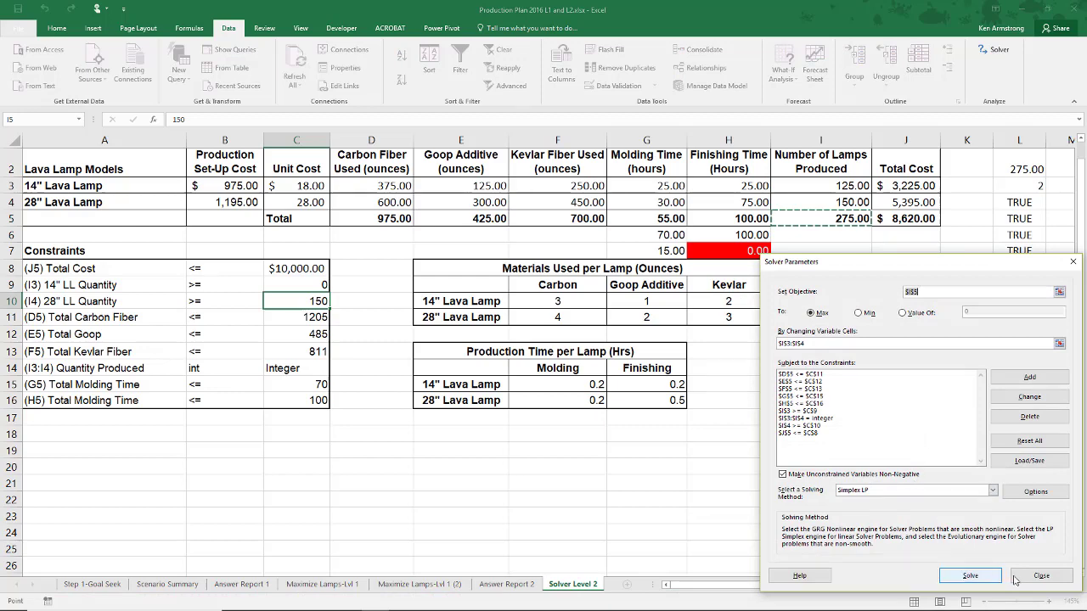
left_click(1034, 577)
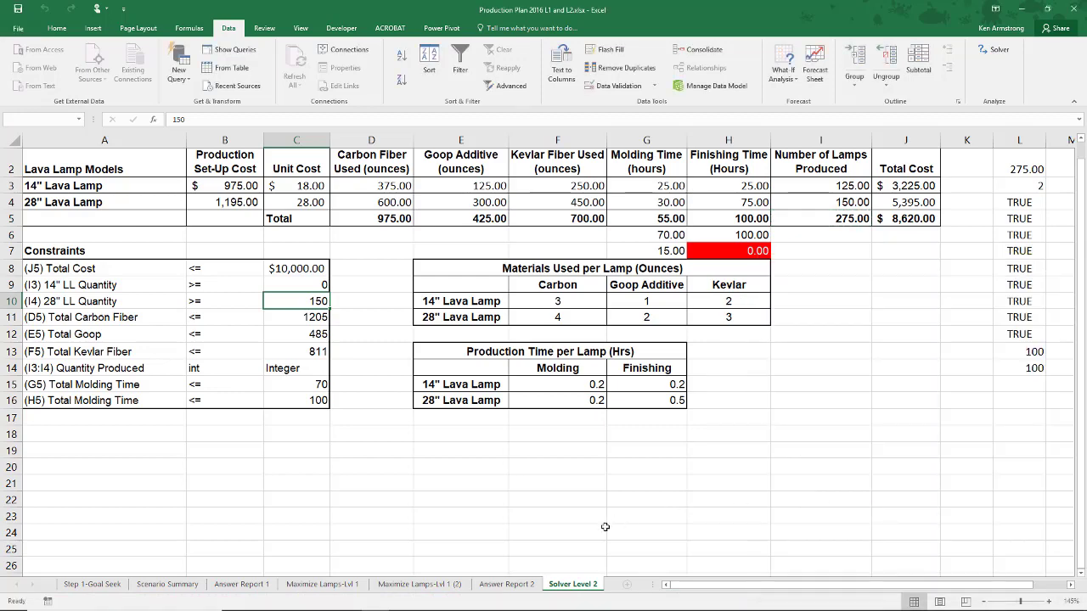
left_click(508, 584)
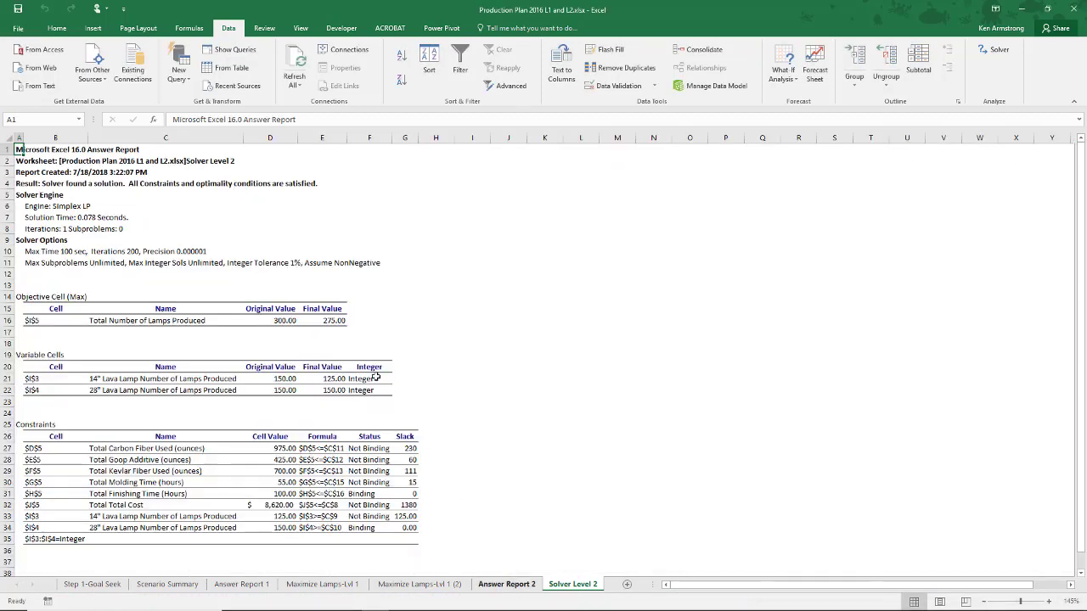
left_click(282, 381)
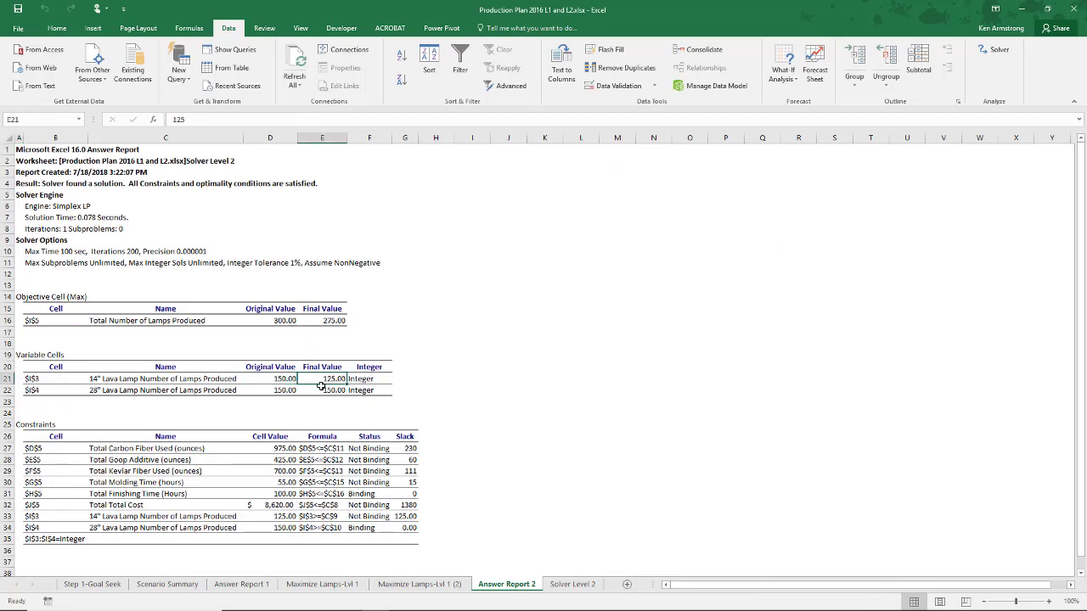
left_click_drag(319, 381, 321, 392)
scroll(538, 404, "down", 1)
scroll(538, 404, "down", 2)
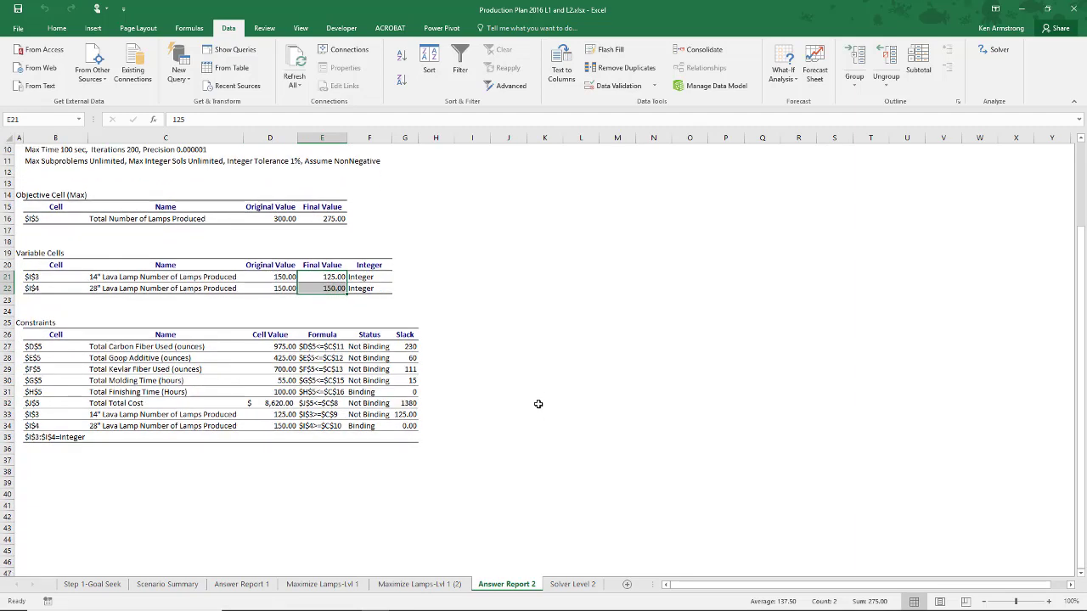
left_click(377, 393)
left_click(369, 426)
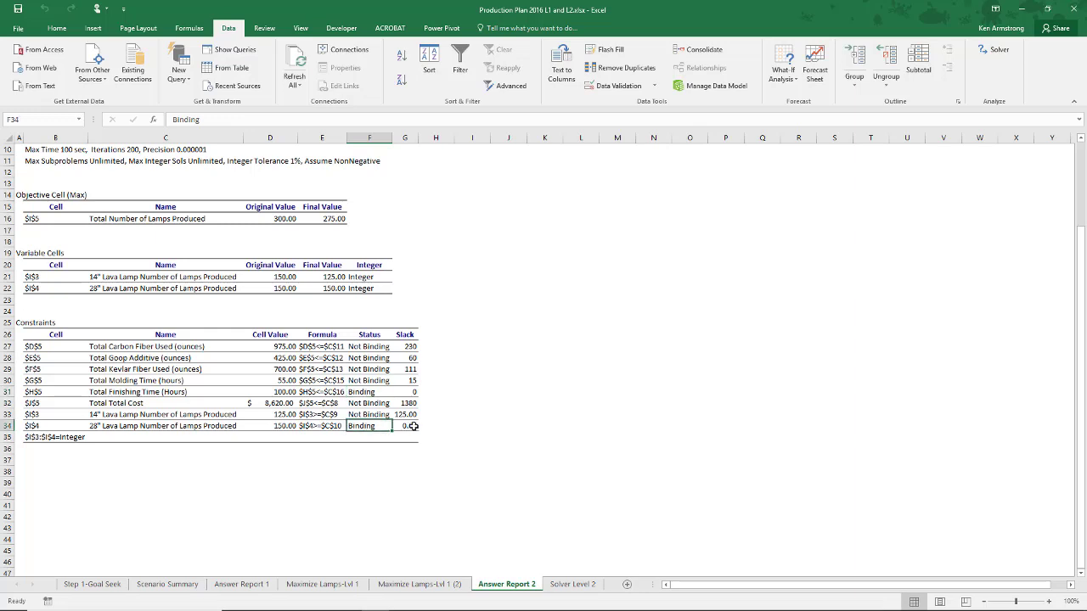
left_click(279, 425)
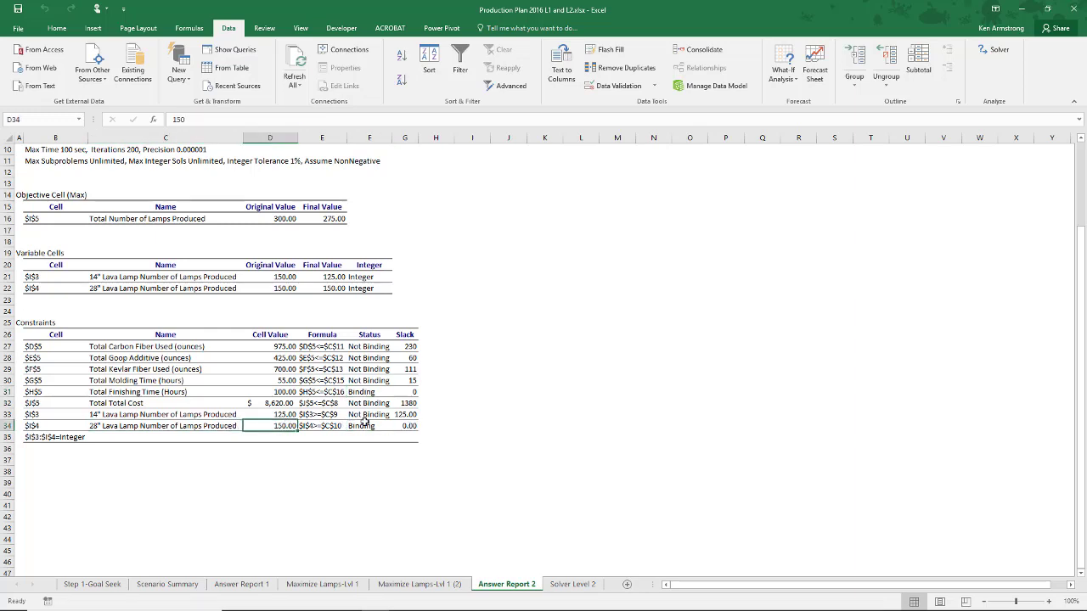
left_click(361, 392)
left_click(289, 392)
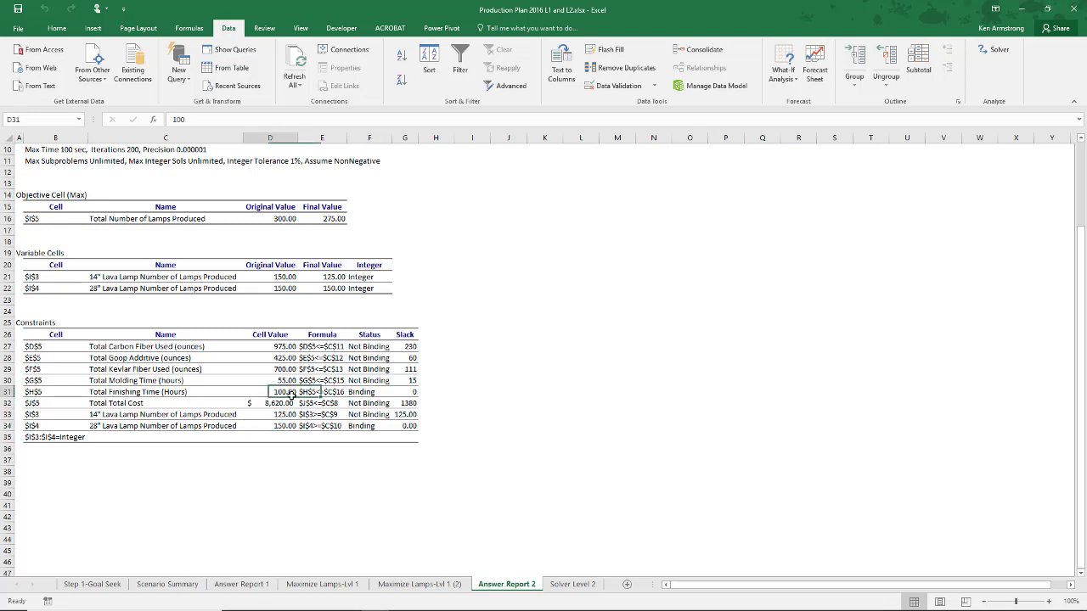
left_click(367, 394)
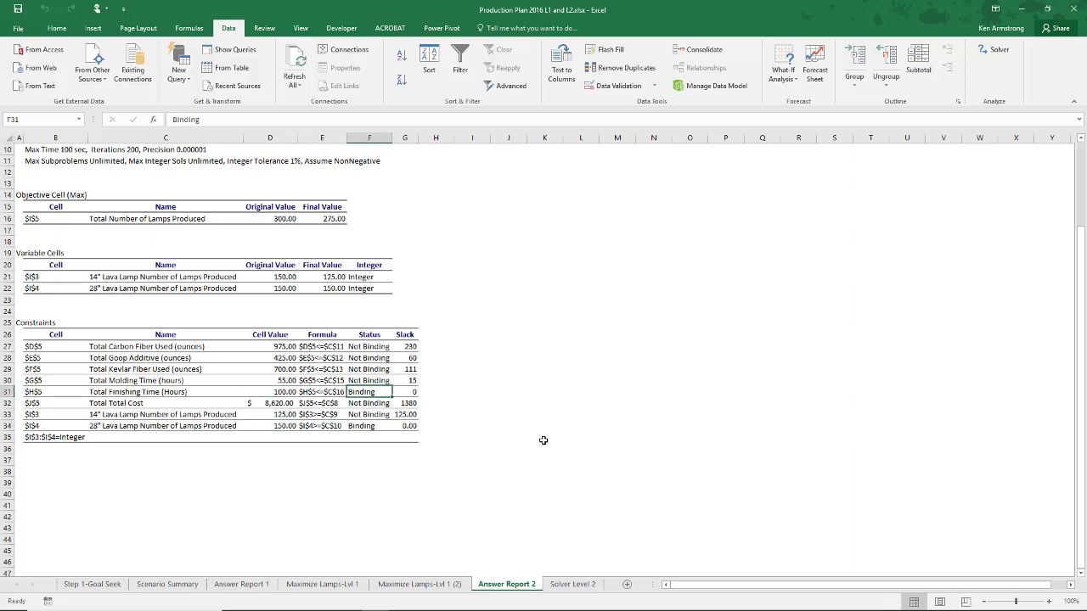
left_click(572, 584)
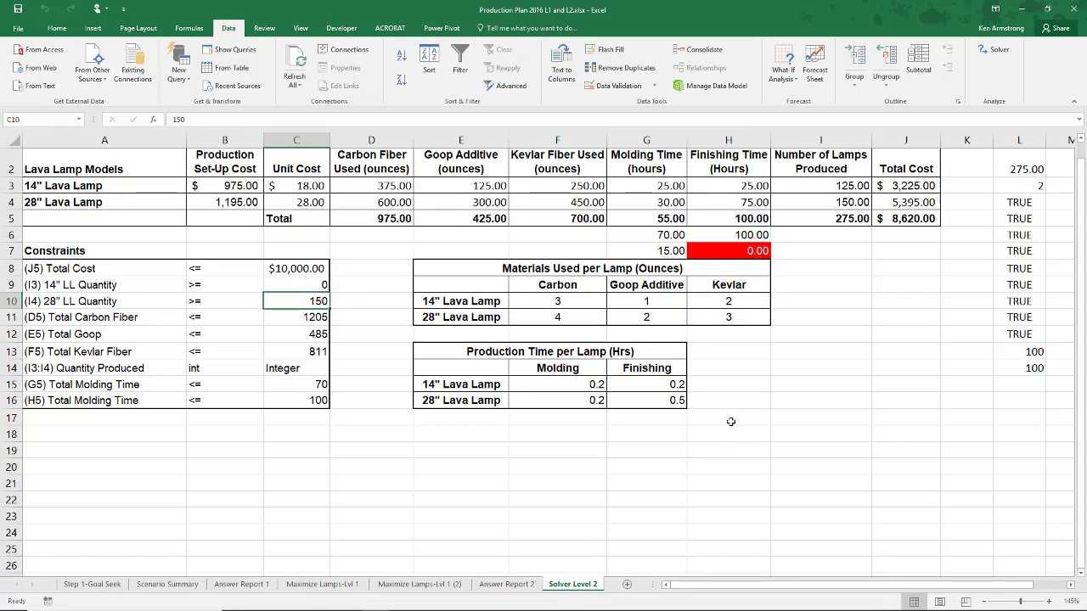